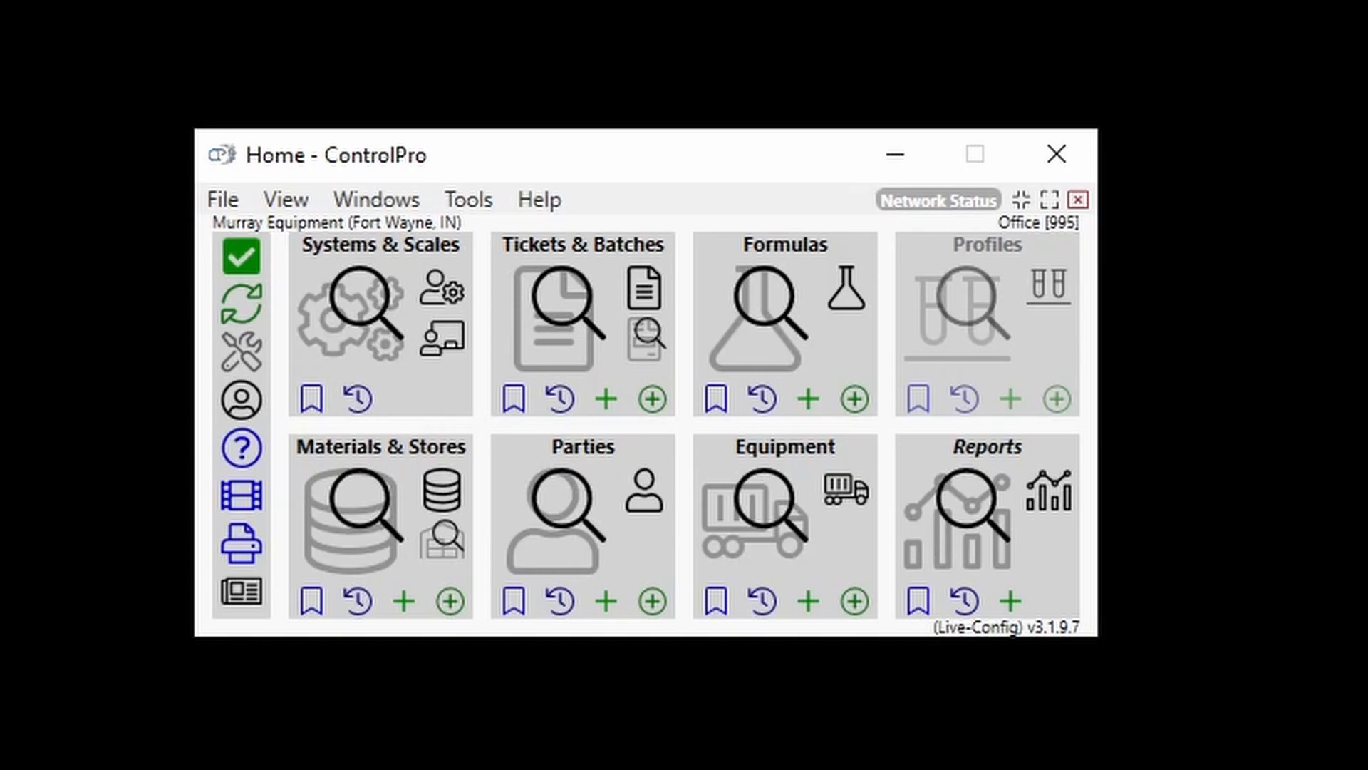
# Switch the access role from User to Administrator, entering the Administrator role password
pyautogui.click(240, 405)
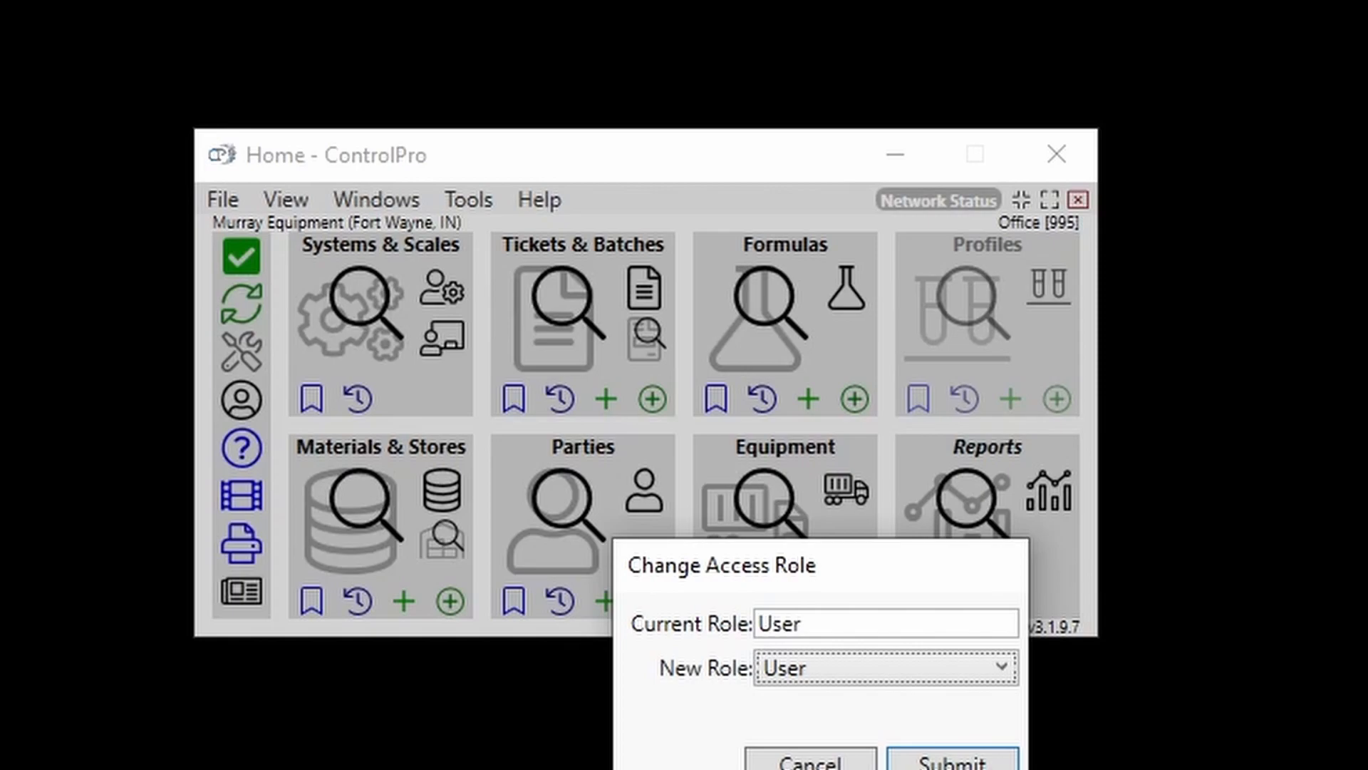
pyautogui.press('Down')
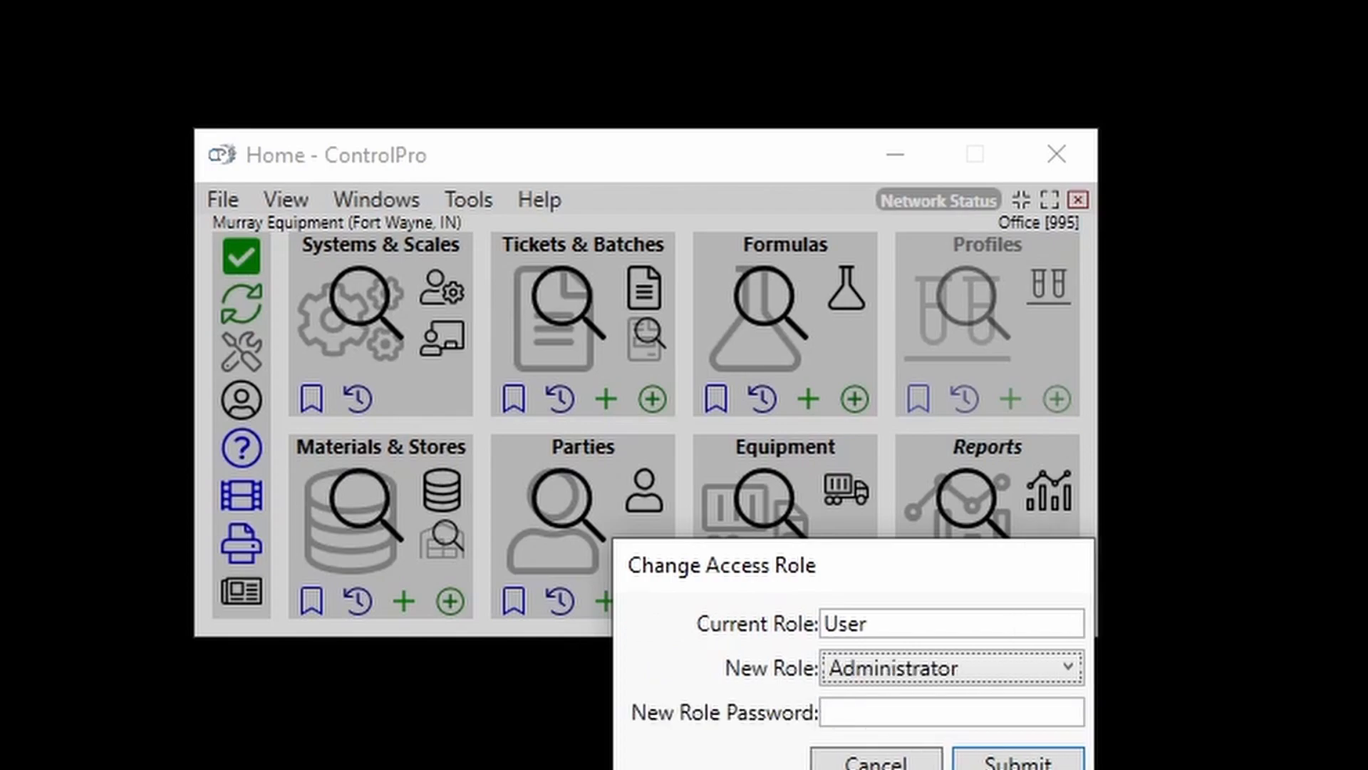
pyautogui.click(867, 703)
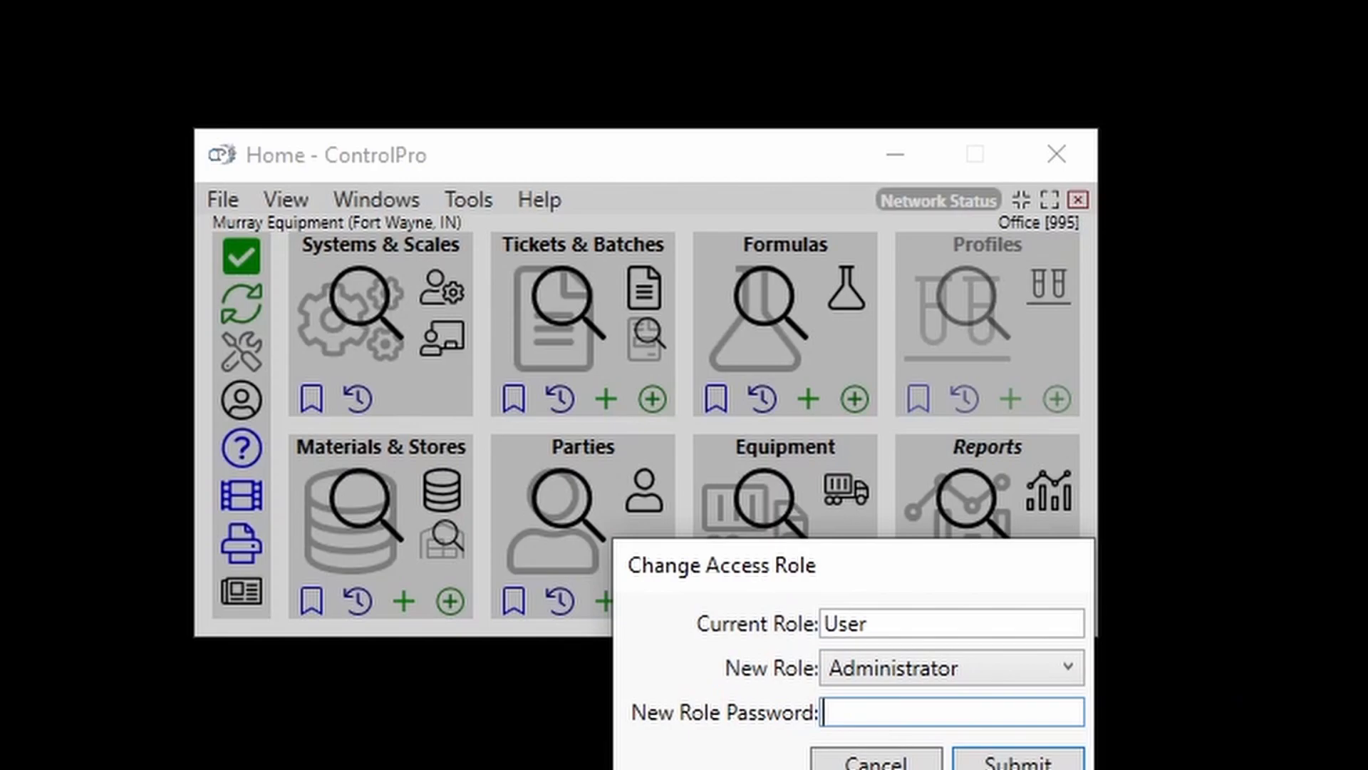
pyautogui.write('*****')
pyautogui.press('Return')
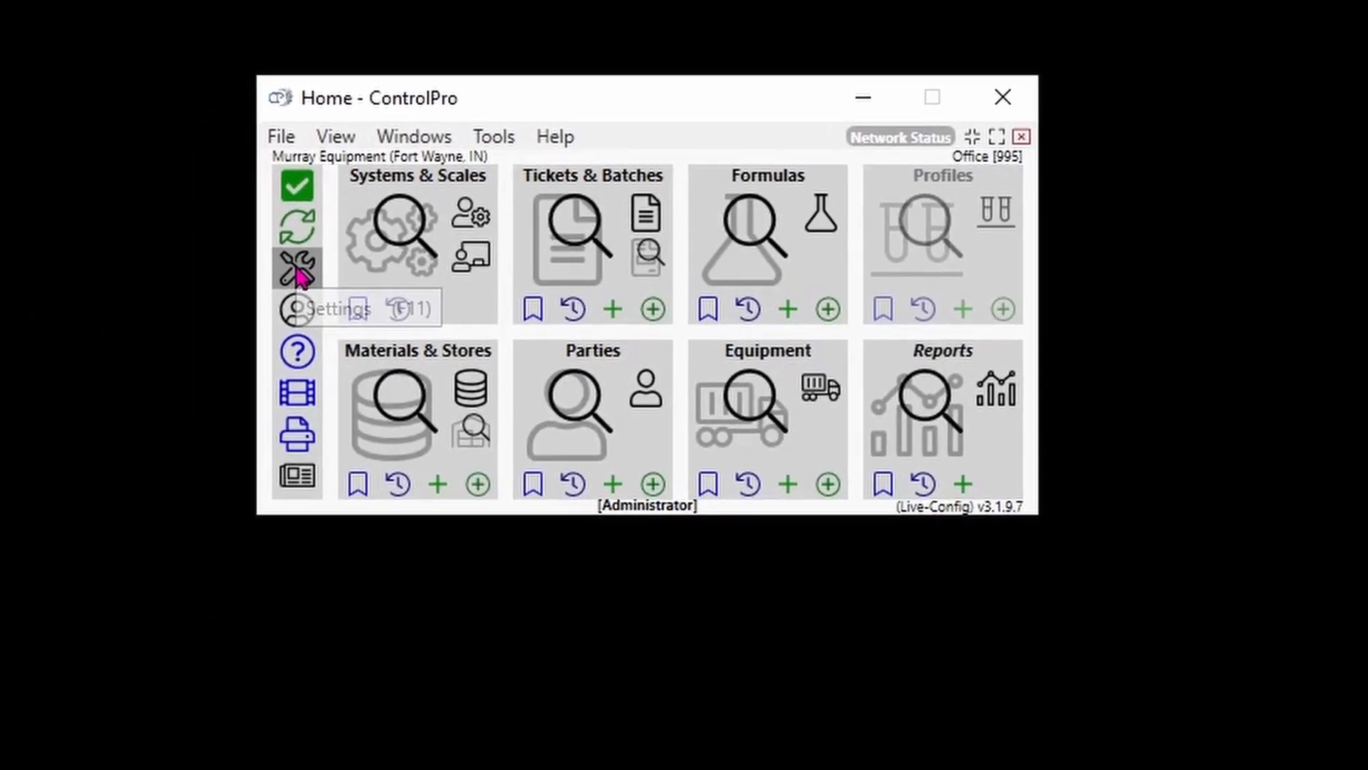
# Open the settings for the Local scope and go to the Unattended tab
pyautogui.click(243, 356)
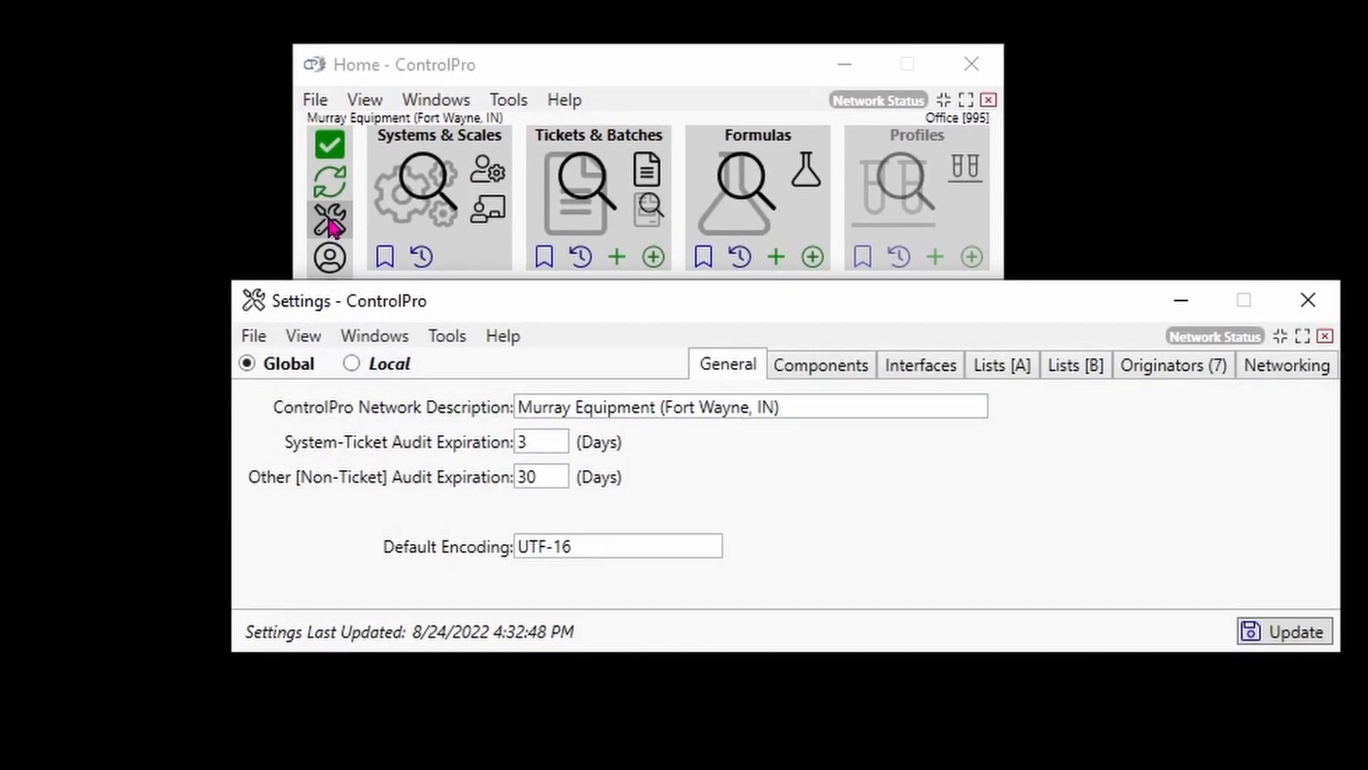
pyautogui.click(351, 364)
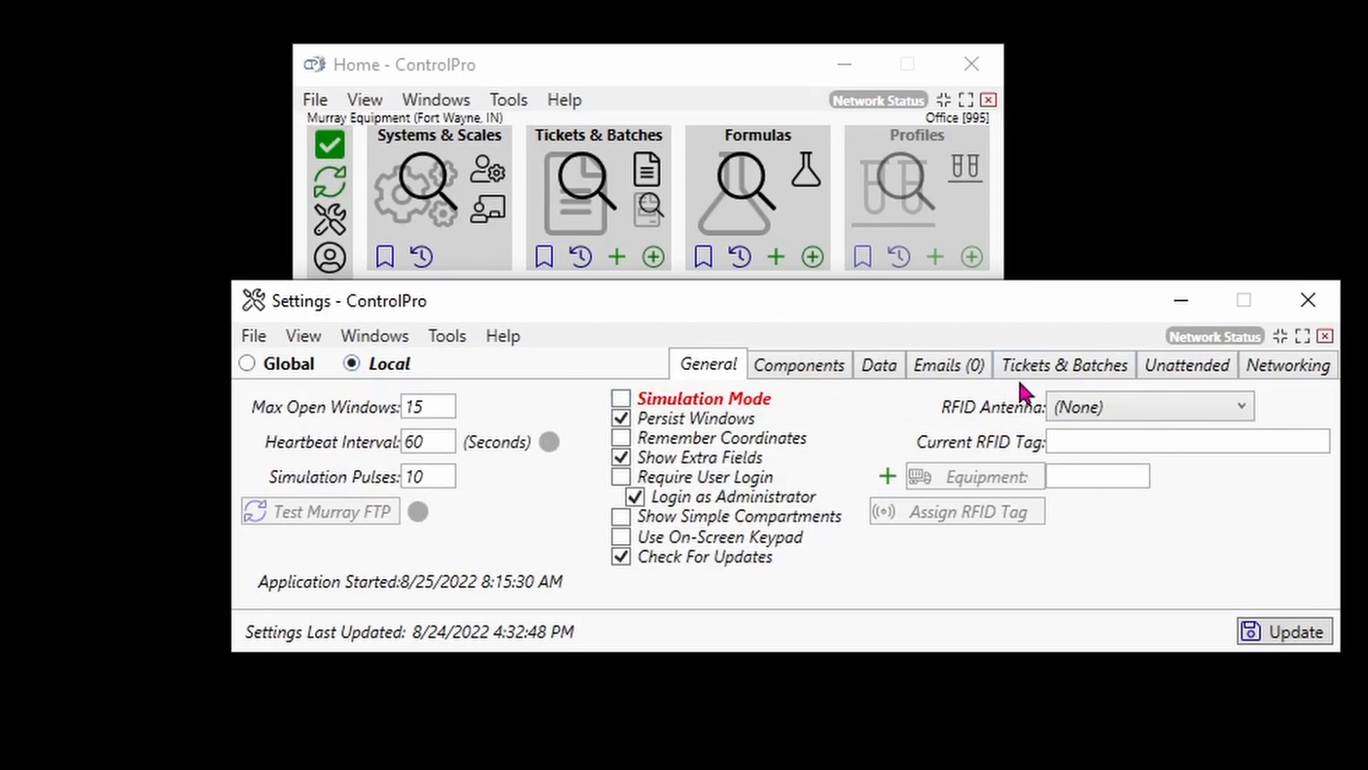
pyautogui.click(1151, 367)
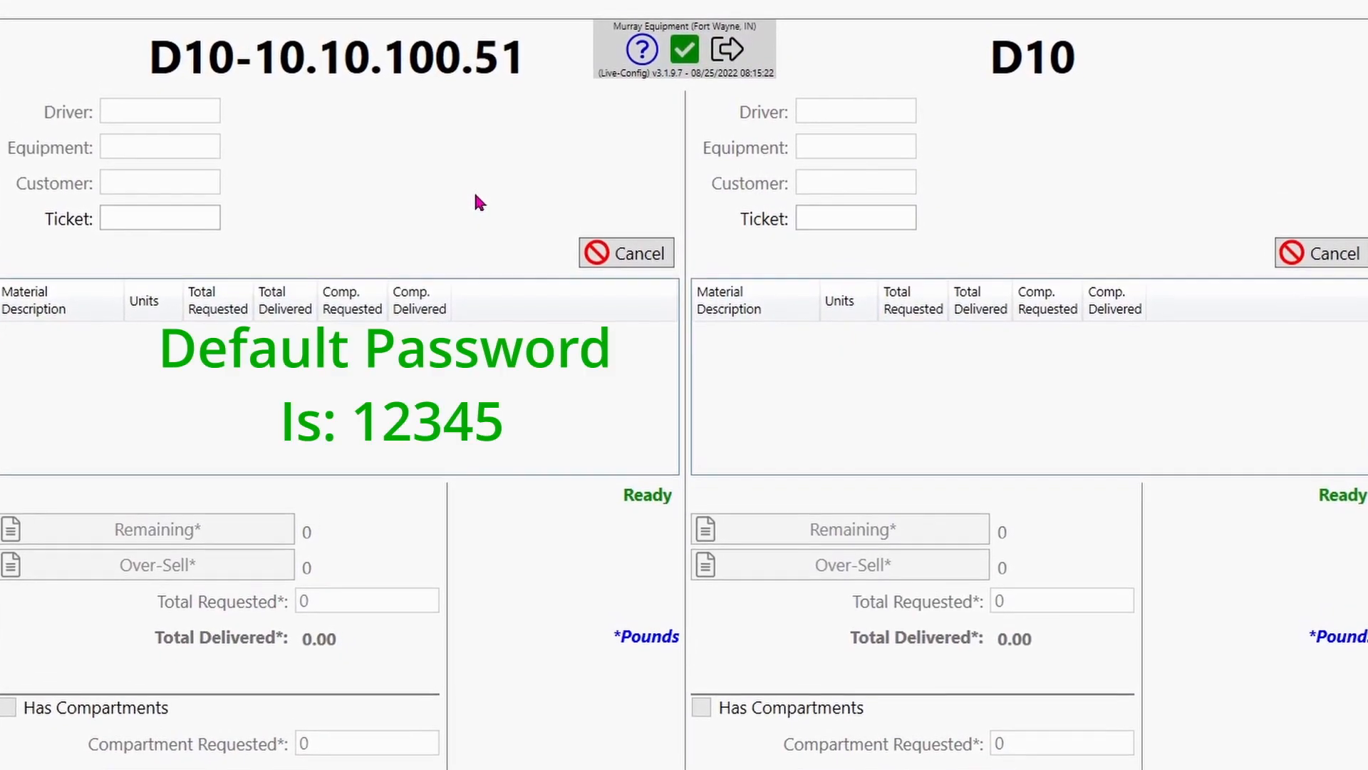
# Exit the unattended screen by entering the exit password
pyautogui.click(728, 56)
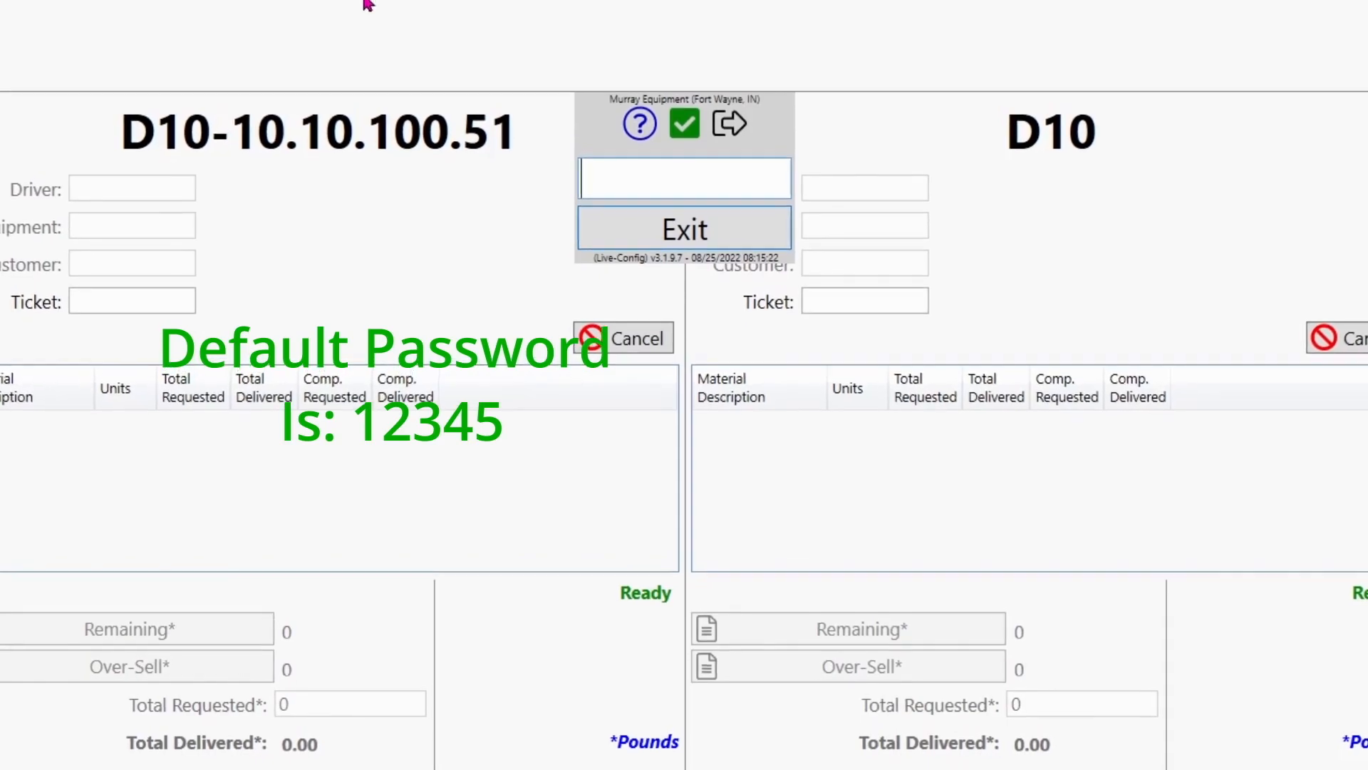
pyautogui.write('12345')
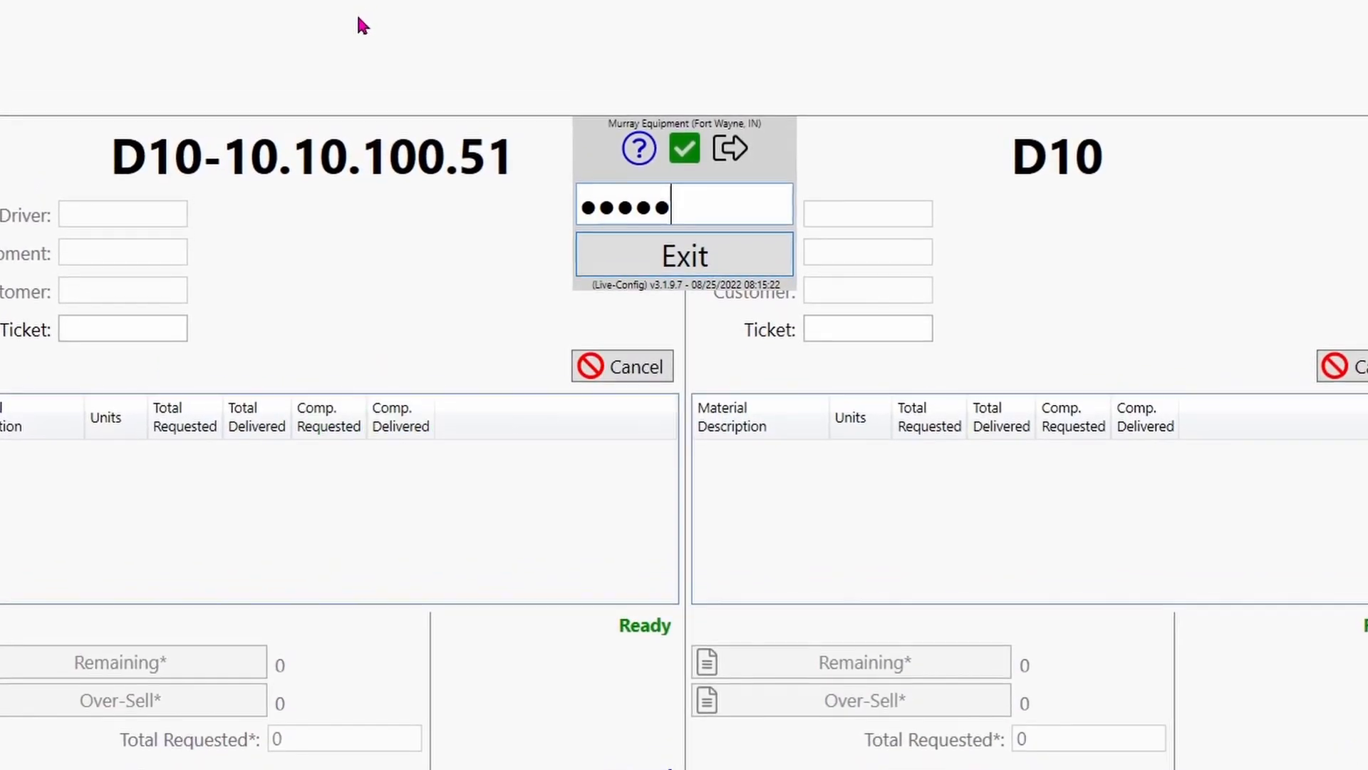
pyautogui.press('Return')
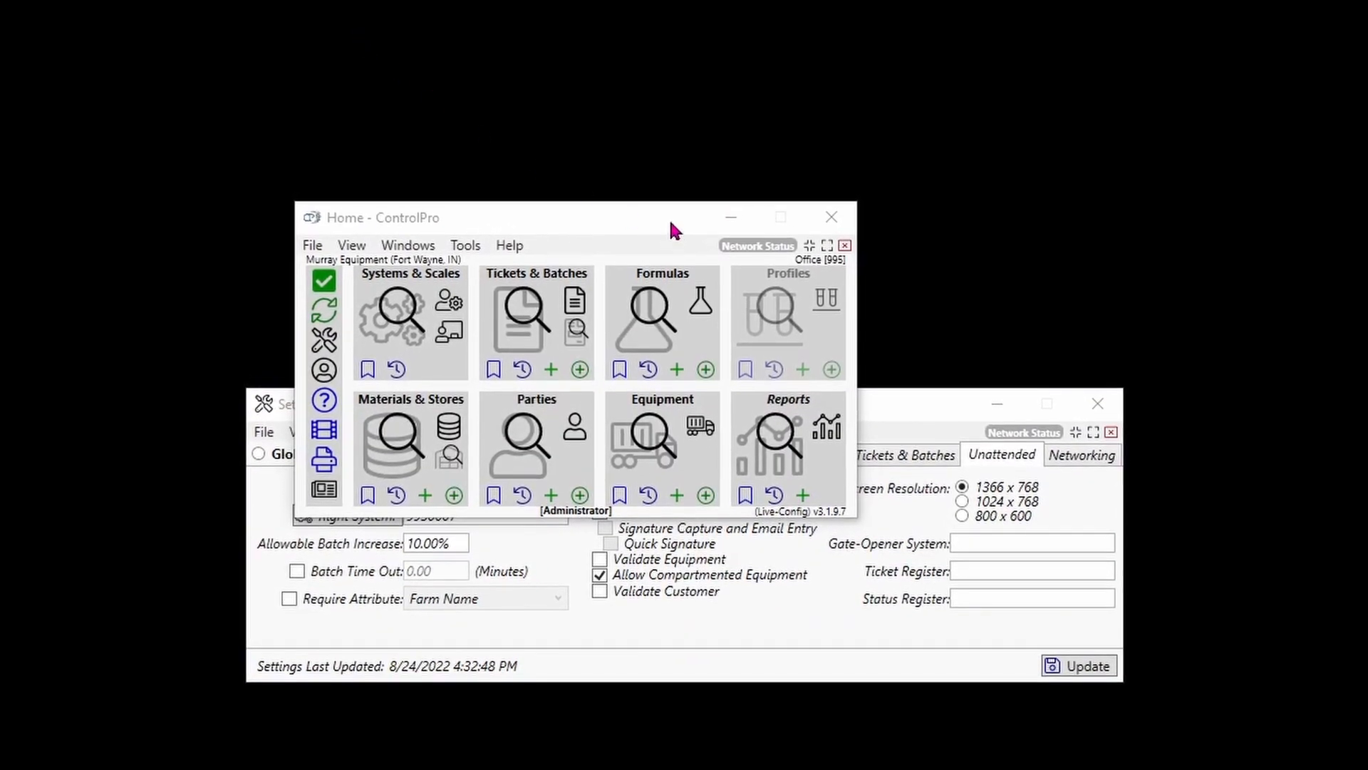
pyautogui.moveTo(603, 216); pyautogui.dragTo(626, 53)
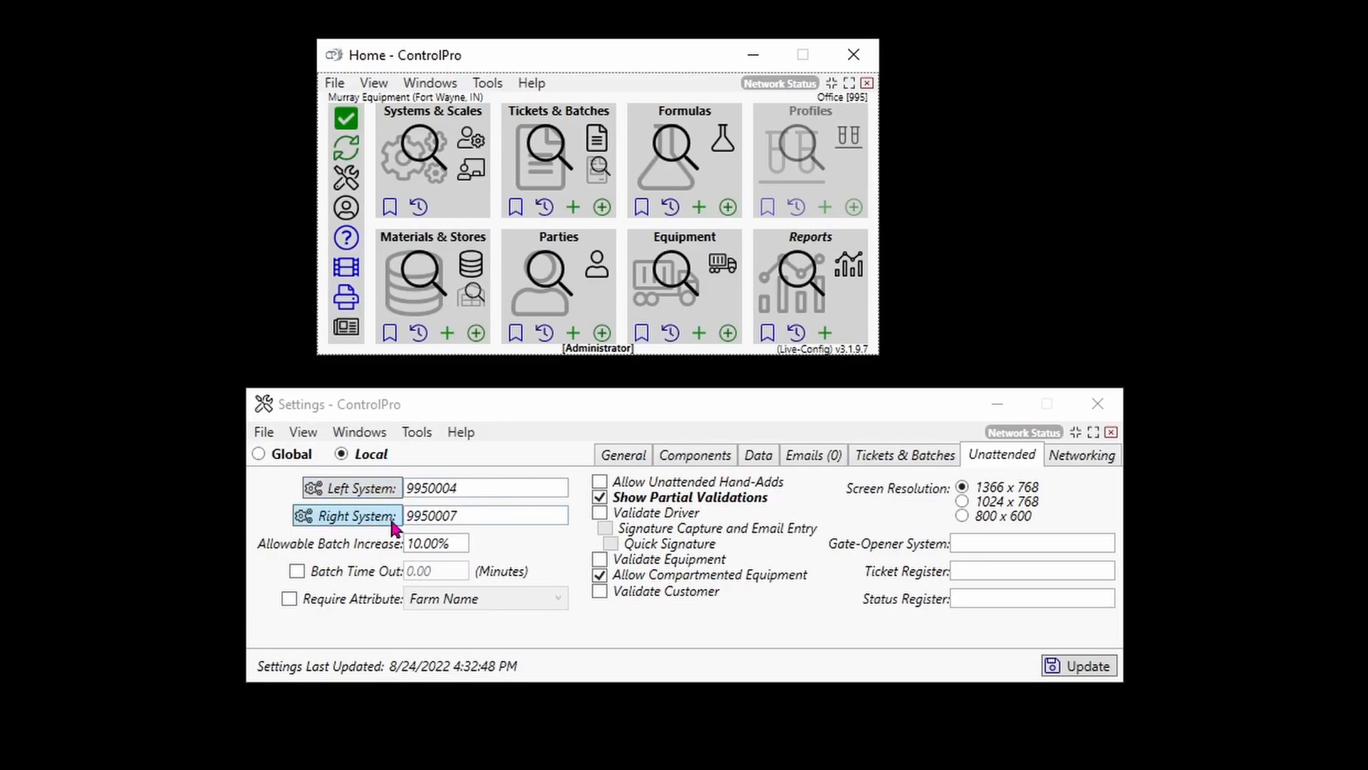
pyautogui.click(466, 516)
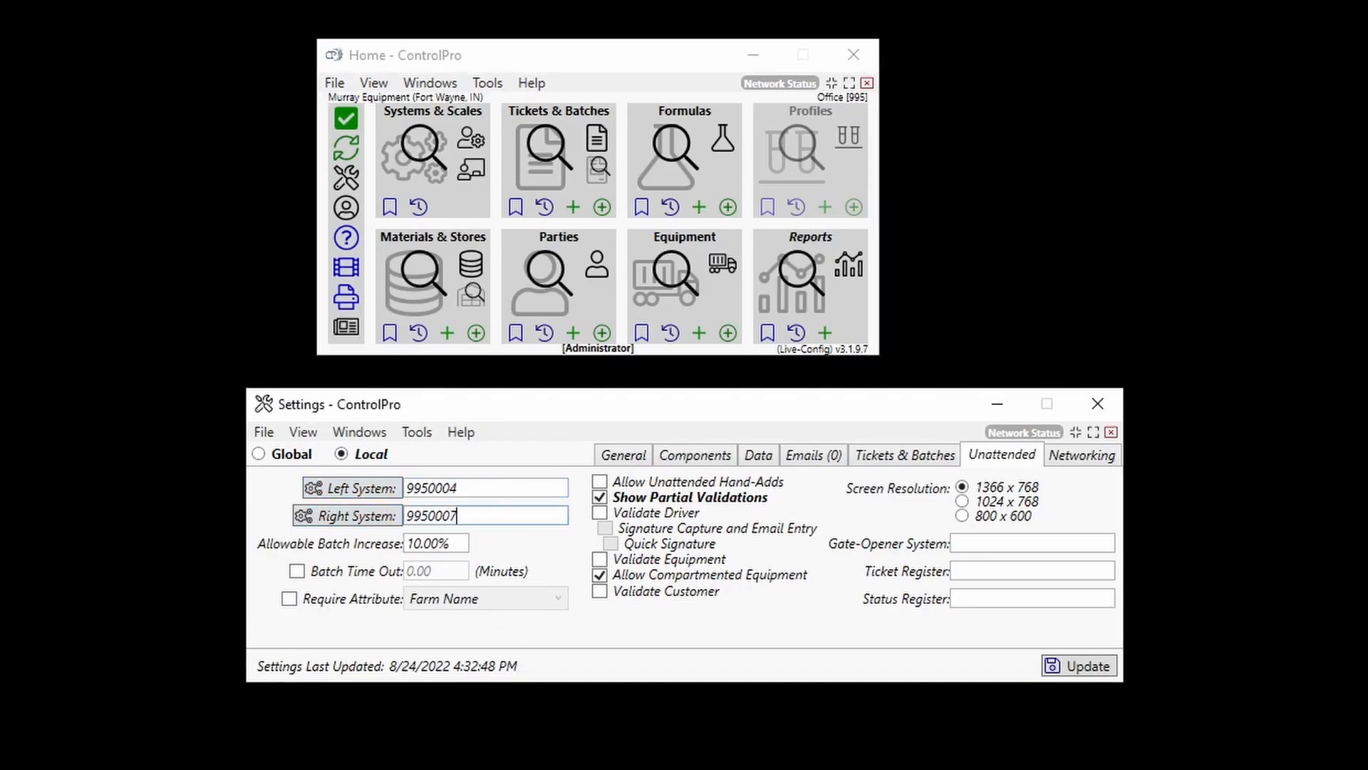
pyautogui.press('BackSpace')
pyautogui.write('7')
pyautogui.write('pp')
pyautogui.press('BackSpace')
pyautogui.press('BackSpace')
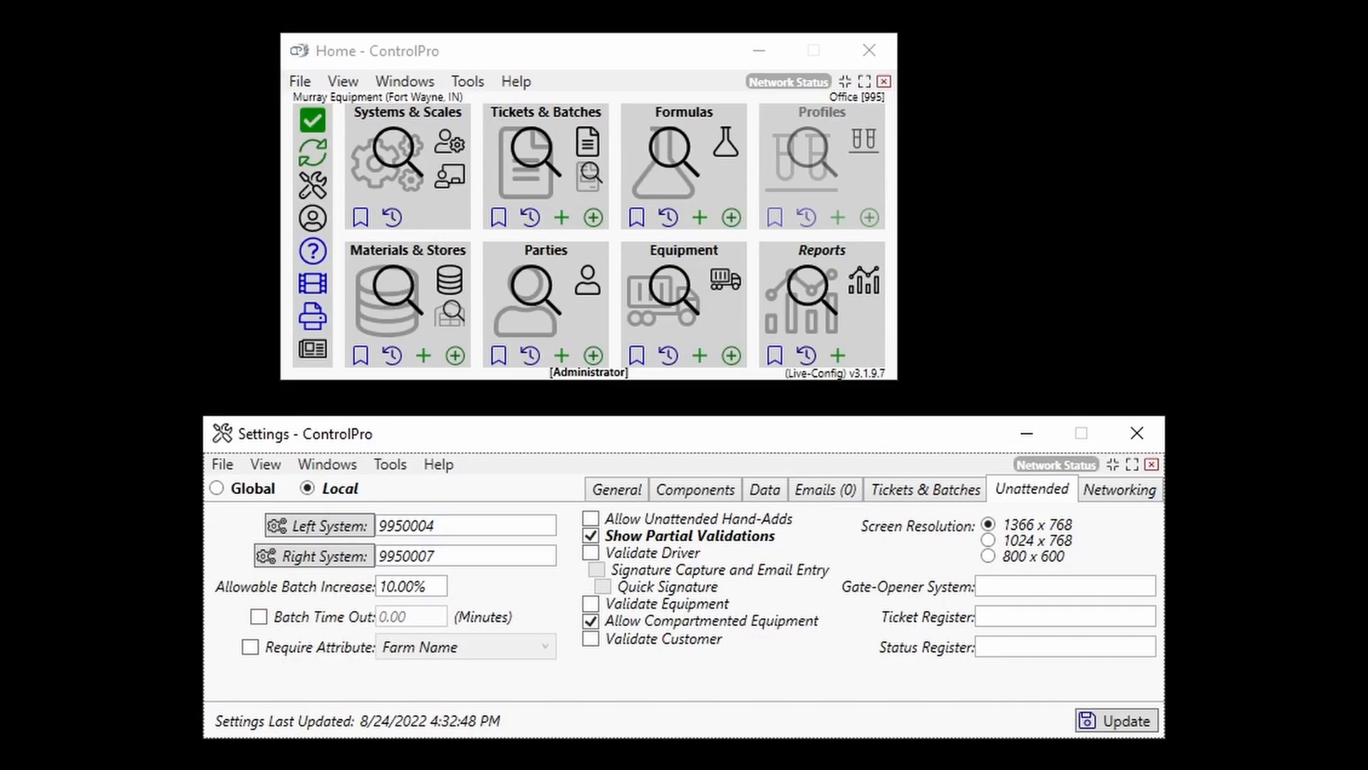
# Set the Allowable Batch Increase to 5.00% and update the settings
pyautogui.click(428, 586)
pyautogui.doubleClick(427, 588)
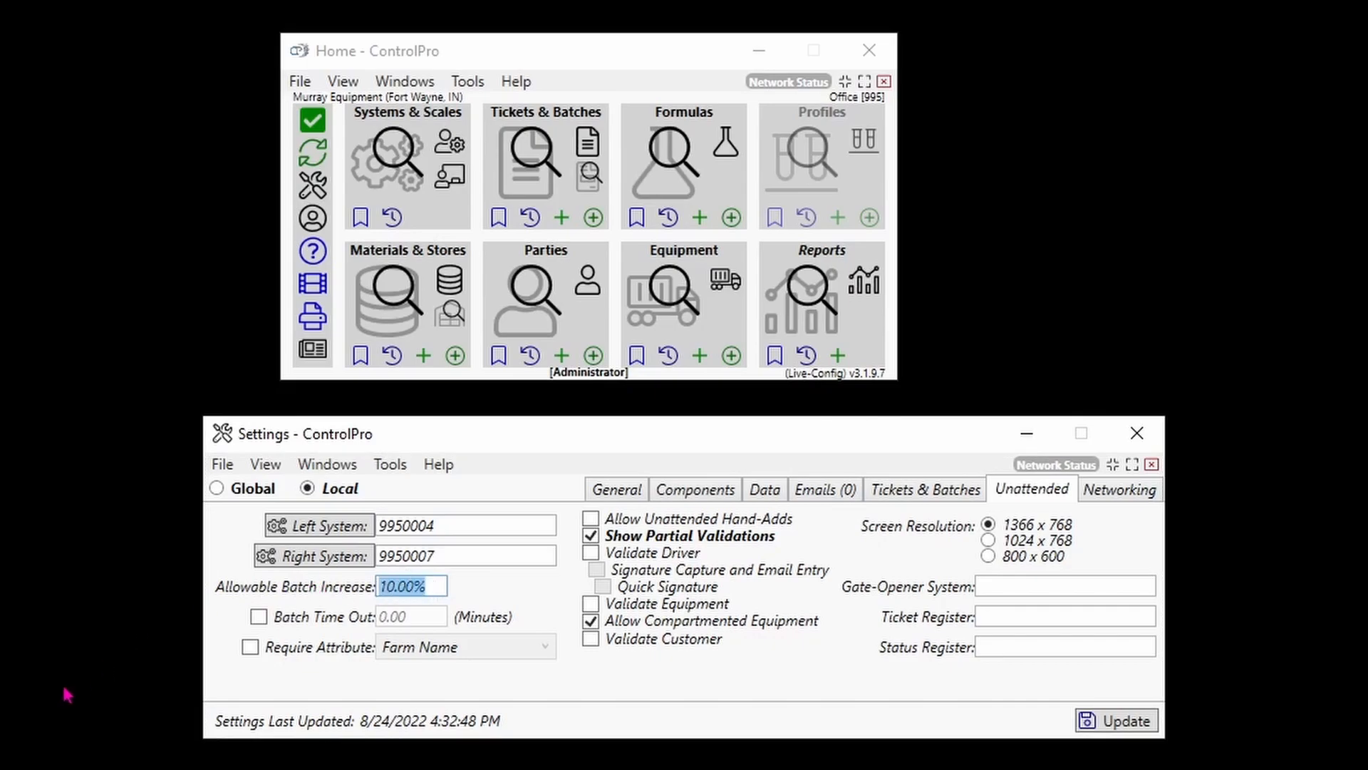
pyautogui.write('5')
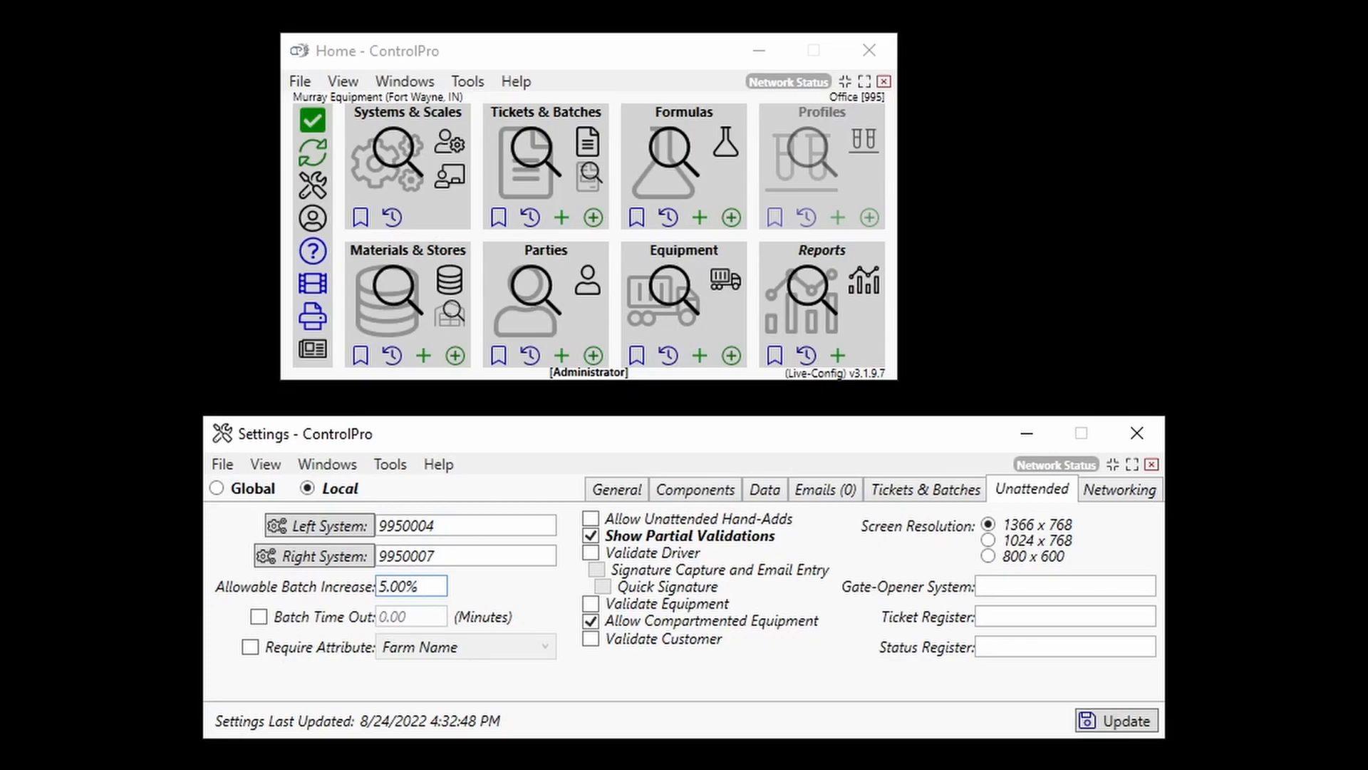
pyautogui.click(1124, 722)
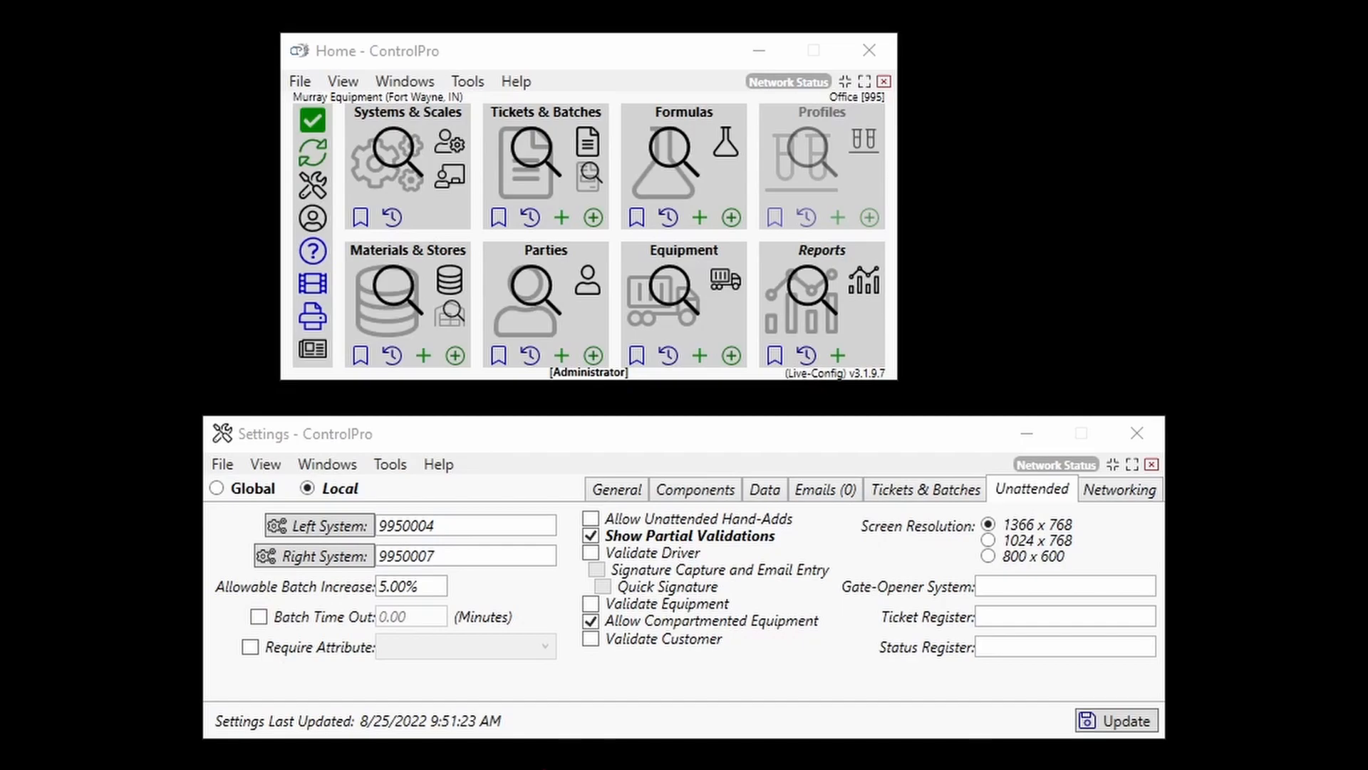
# Enable and disable the Batch Time Out option again
pyautogui.click(259, 618)
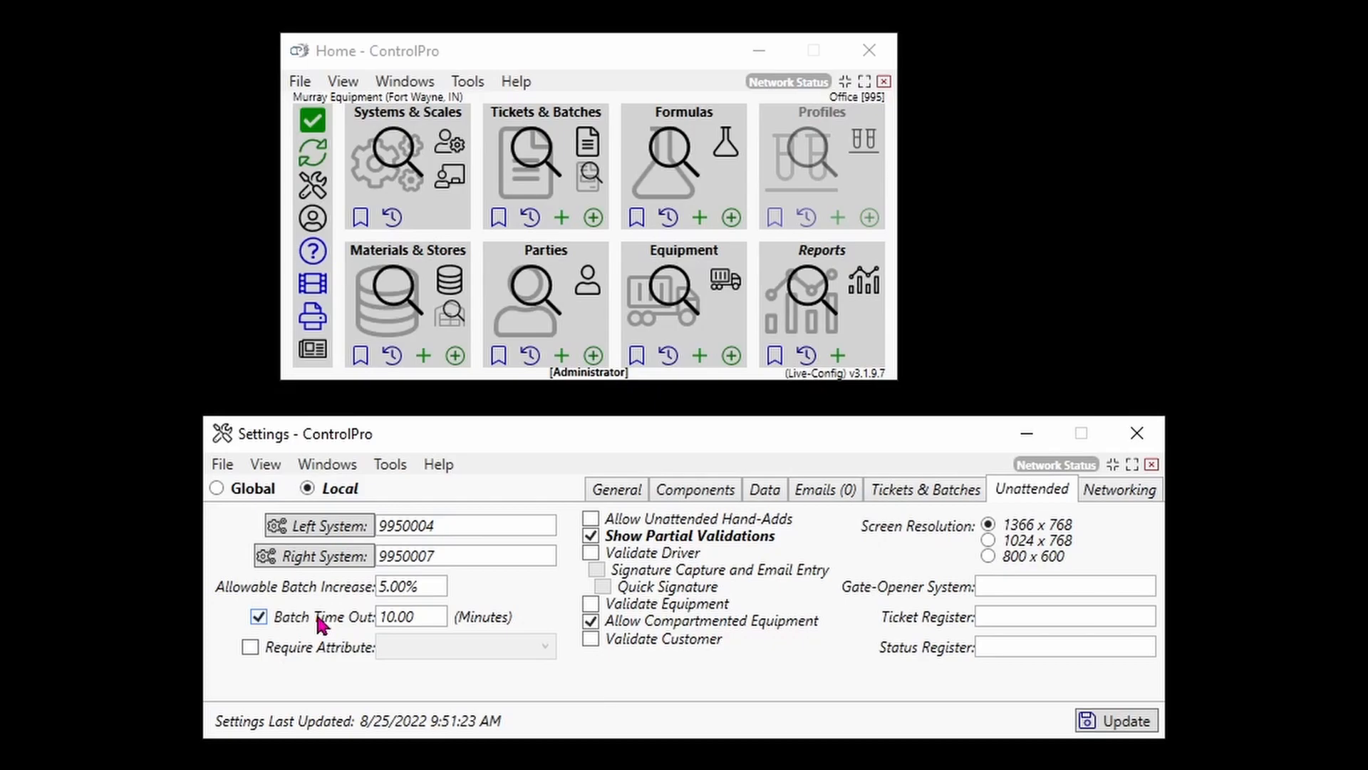
pyautogui.click(259, 617)
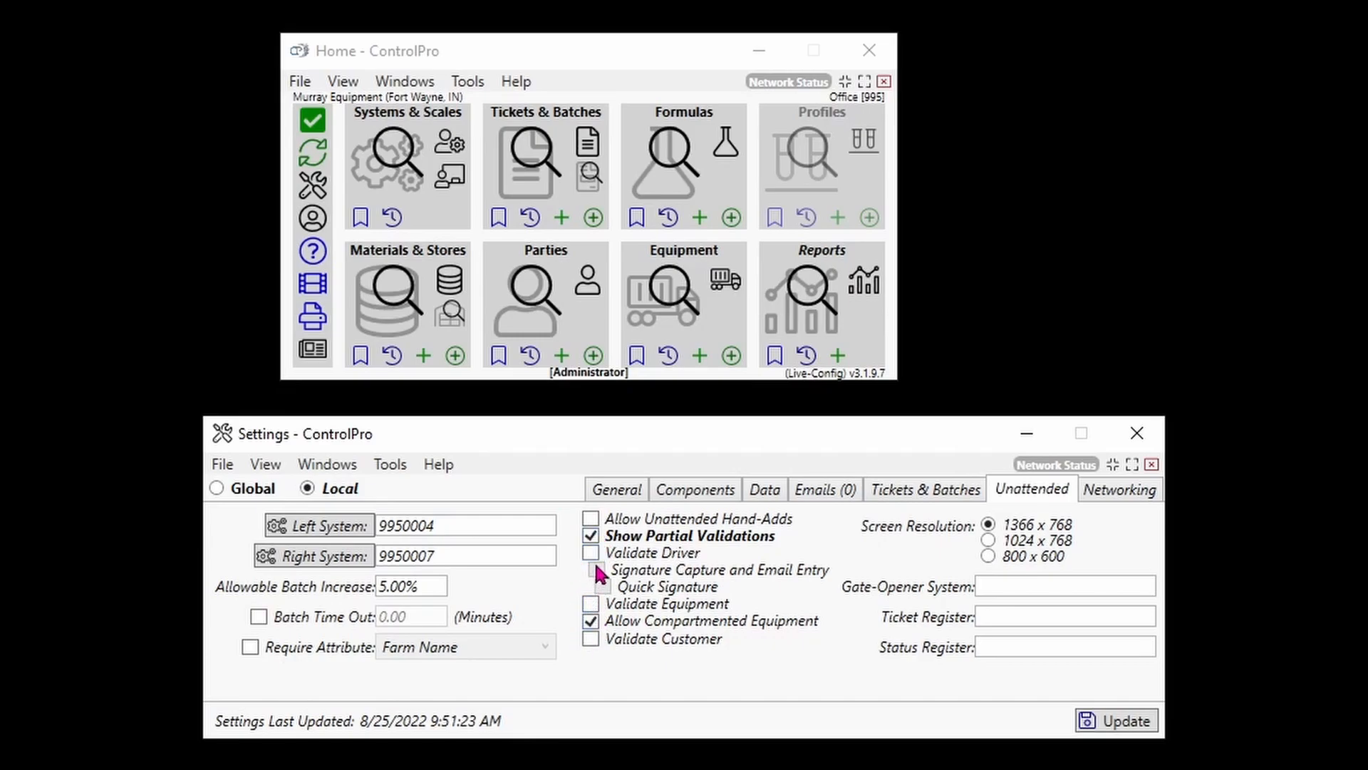
# Open the unattended screen and enter ticket 701999108 for the left system
pyautogui.click(463, 182)
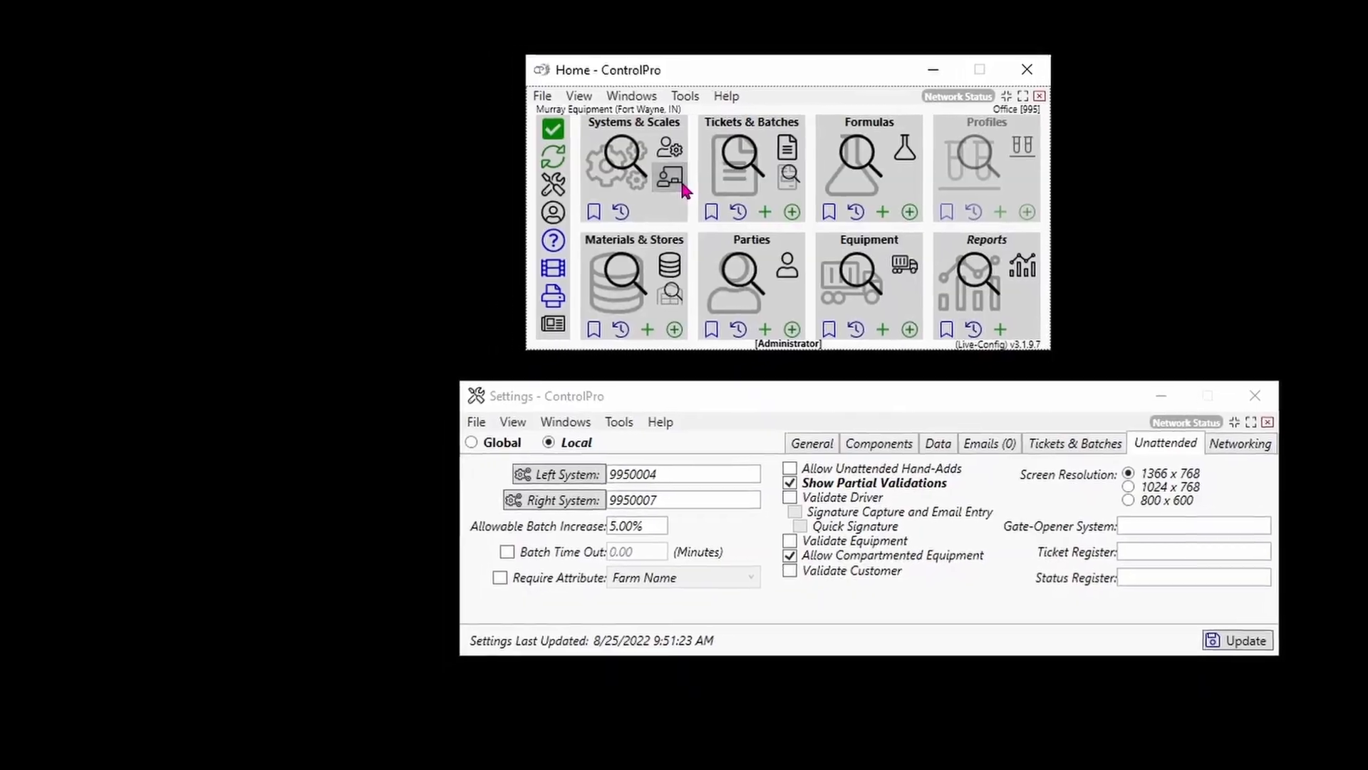
pyautogui.click(681, 185)
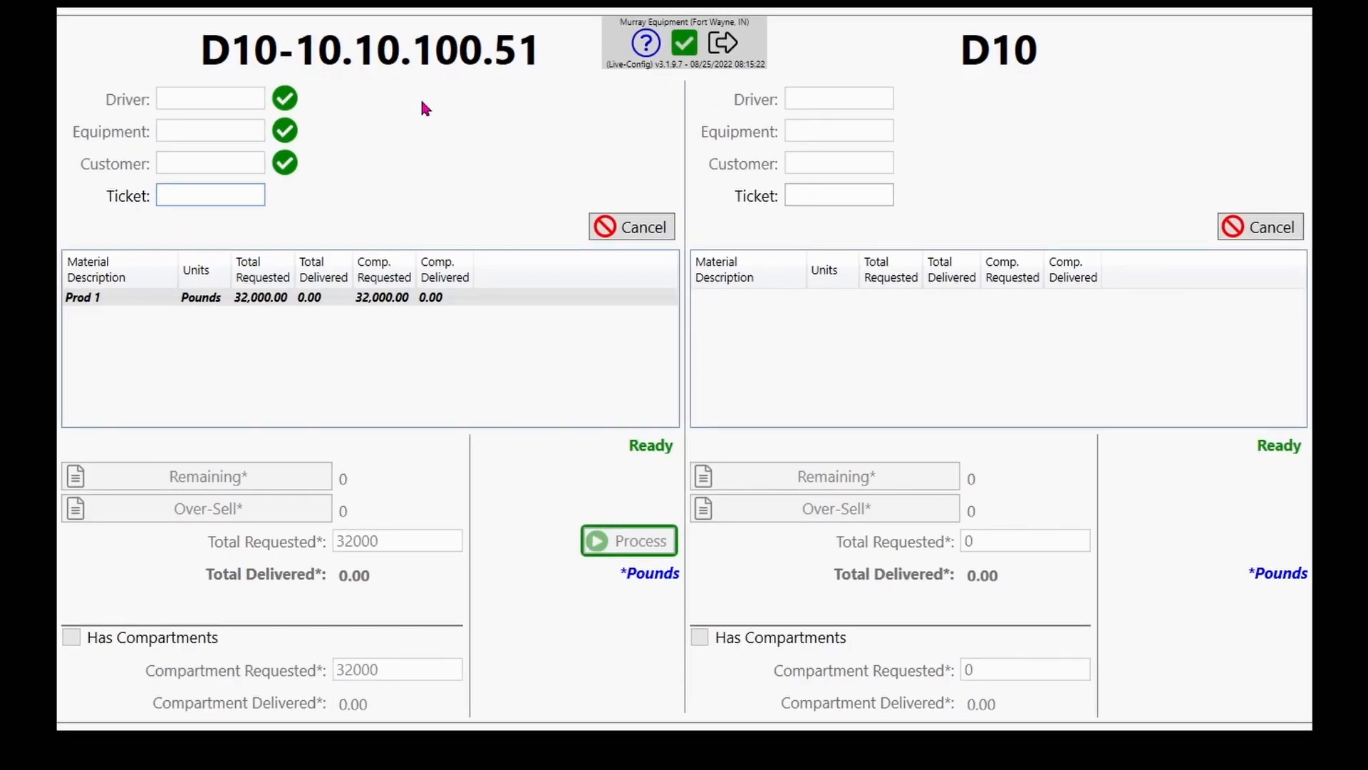
pyautogui.write('701999108')
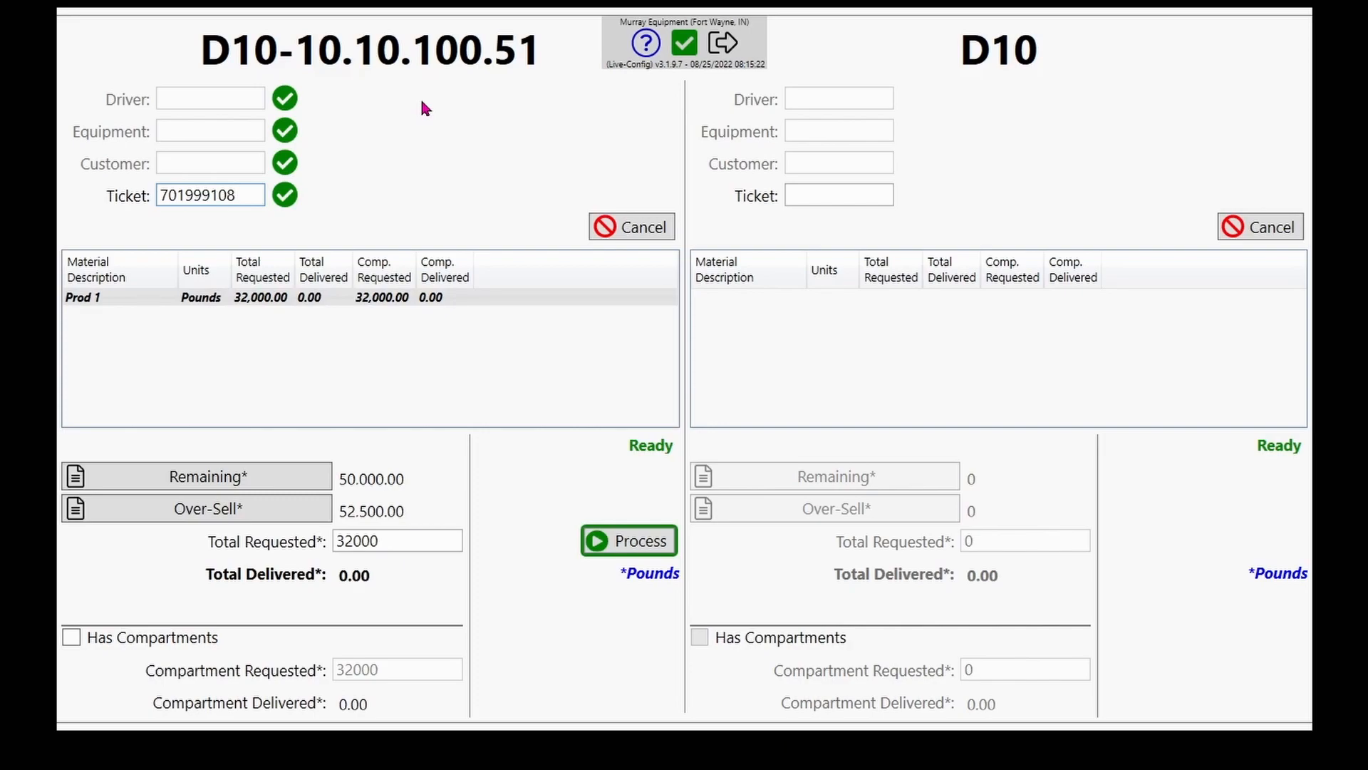
# Exit the unattended screen by entering the exit password
pyautogui.click(729, 43)
pyautogui.write('*****')
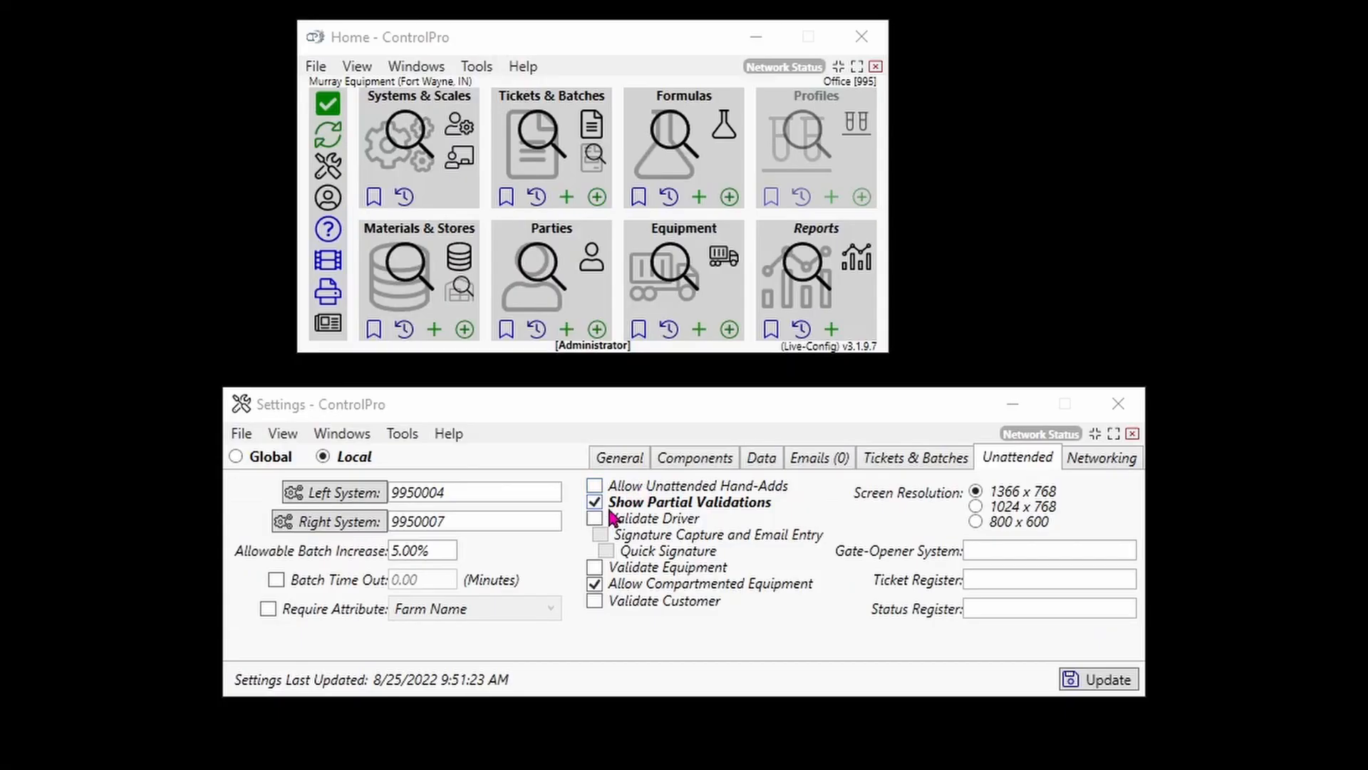
# Enable the Validate Driver, Signature Capture and Email Entry, and Quick Signature unattended options
pyautogui.click(595, 519)
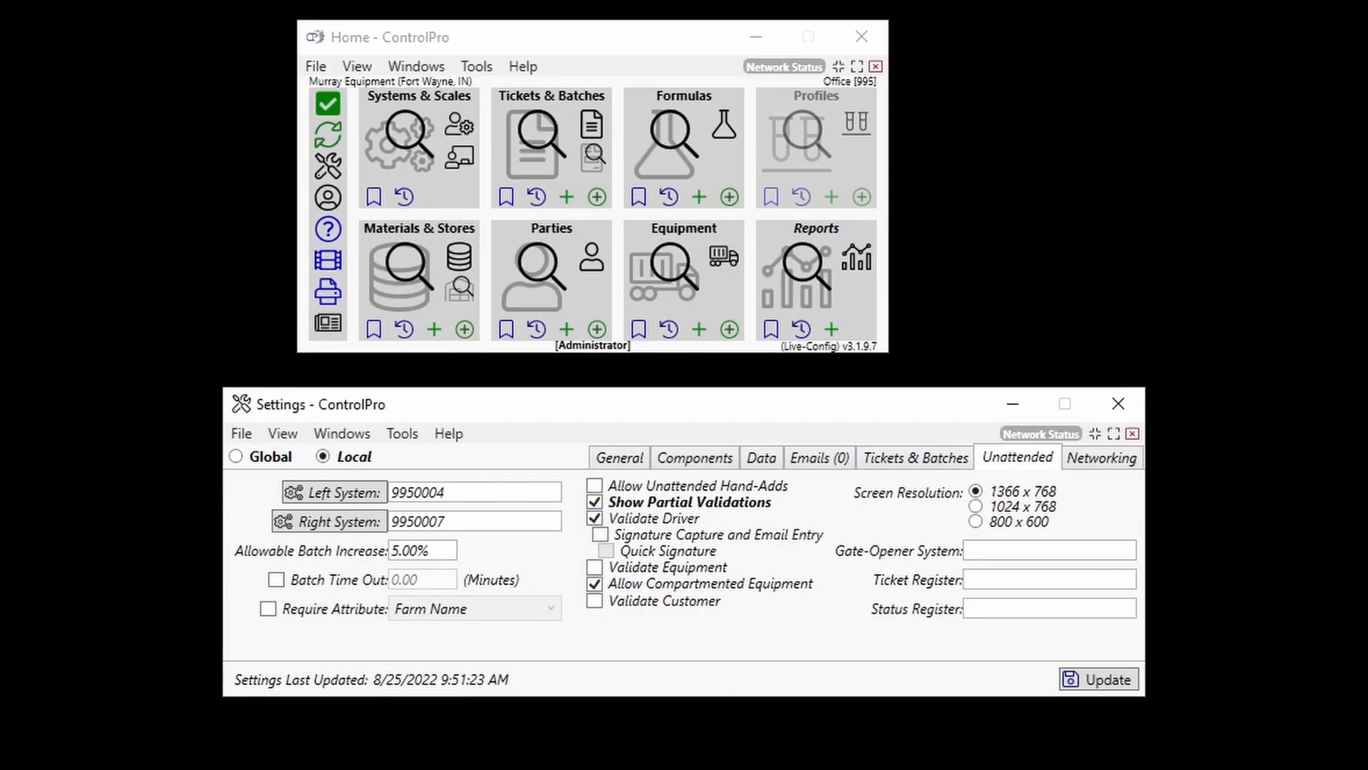
pyautogui.click(541, 254)
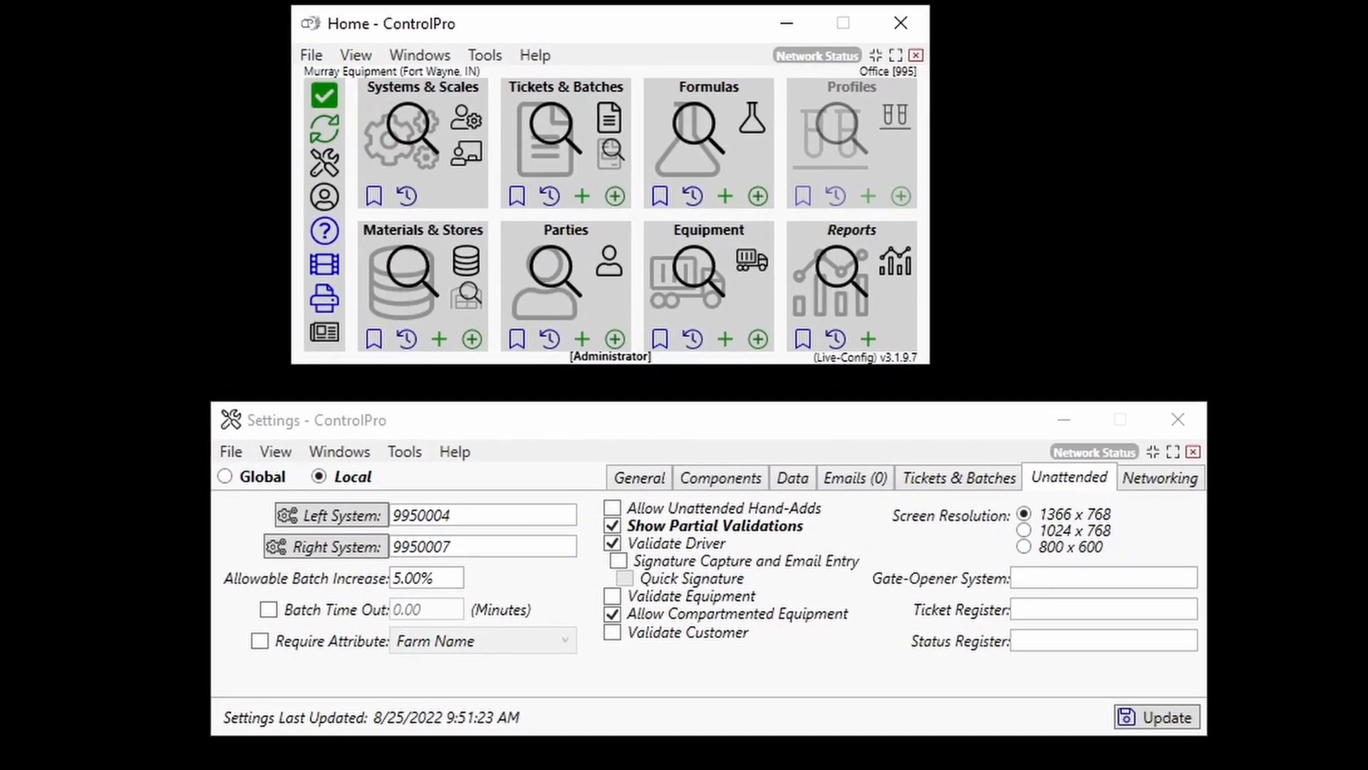
pyautogui.click(612, 597)
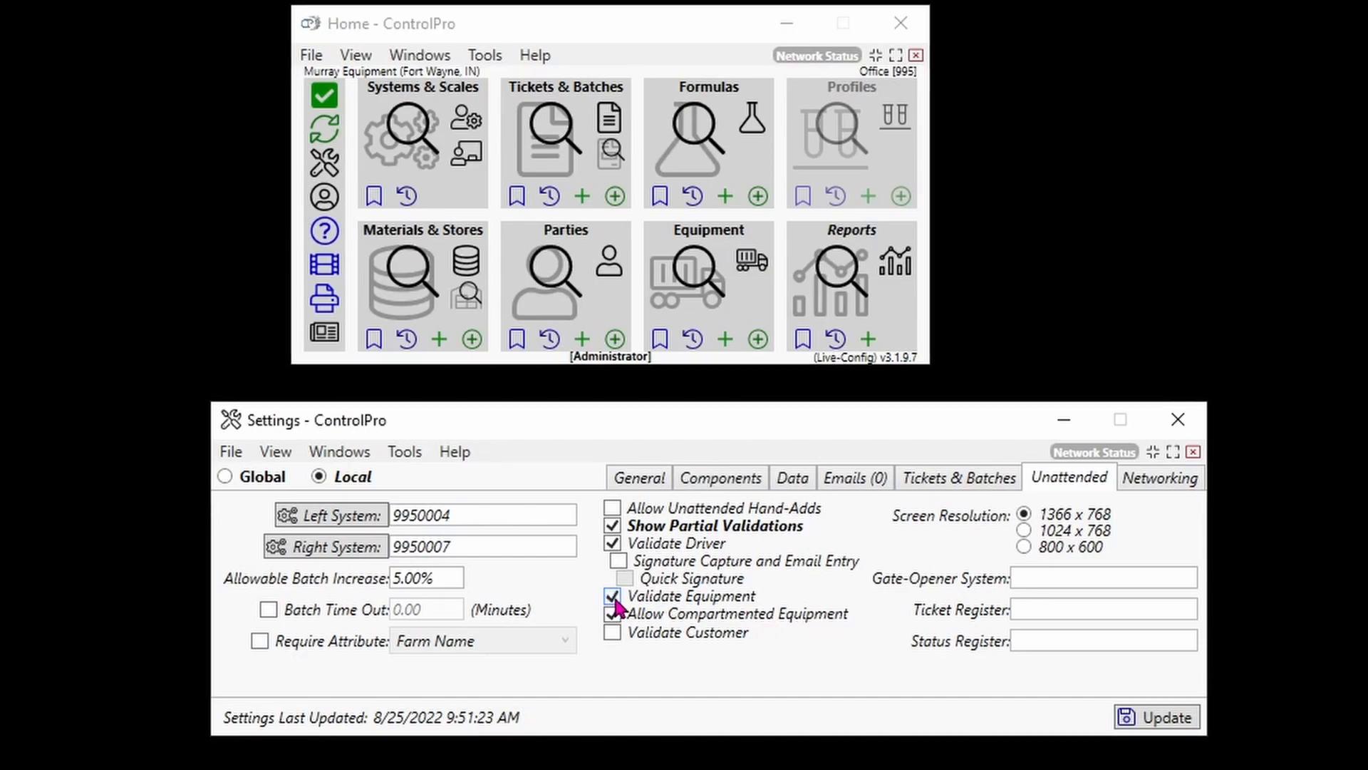
pyautogui.click(612, 597)
pyautogui.click(619, 561)
pyautogui.click(626, 579)
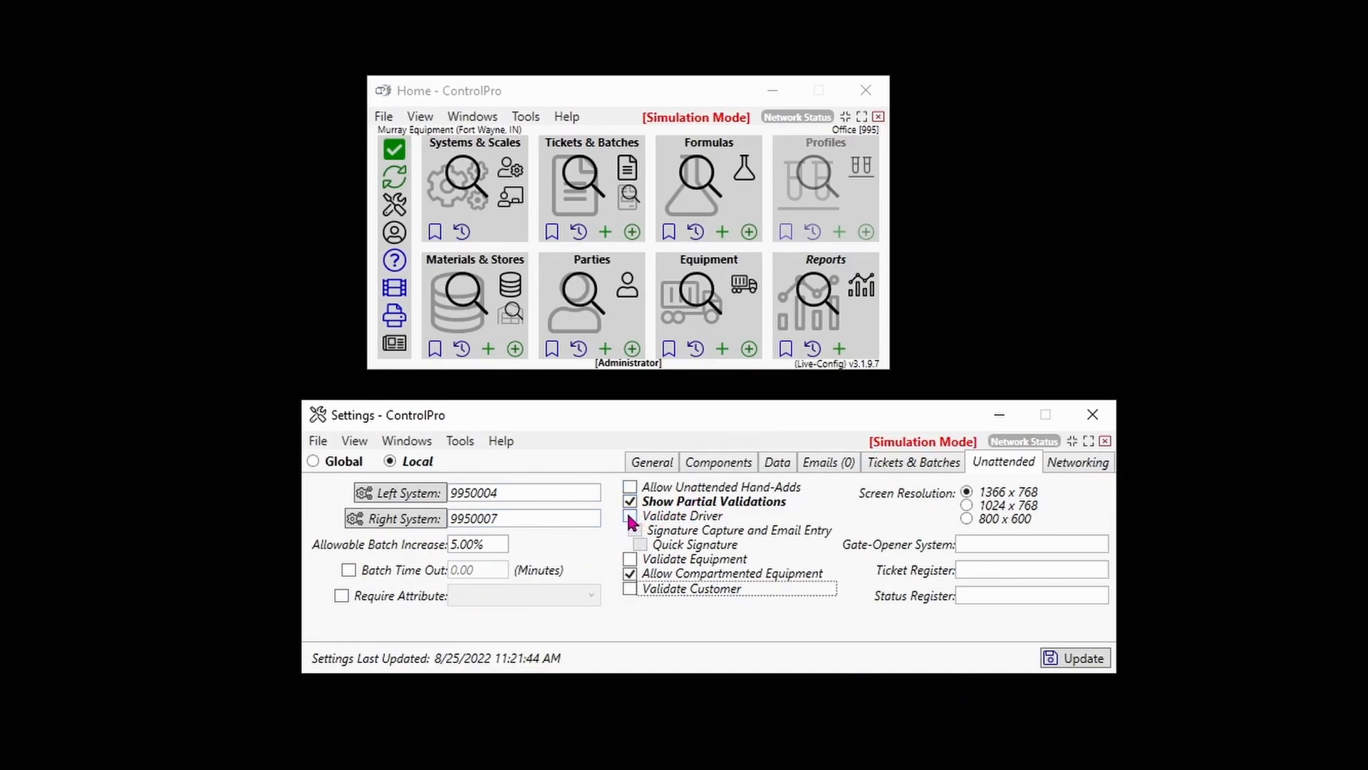
# On the unattended screen, clear the left system's equipment and re-enter it as 99500001
pyautogui.click(630, 515)
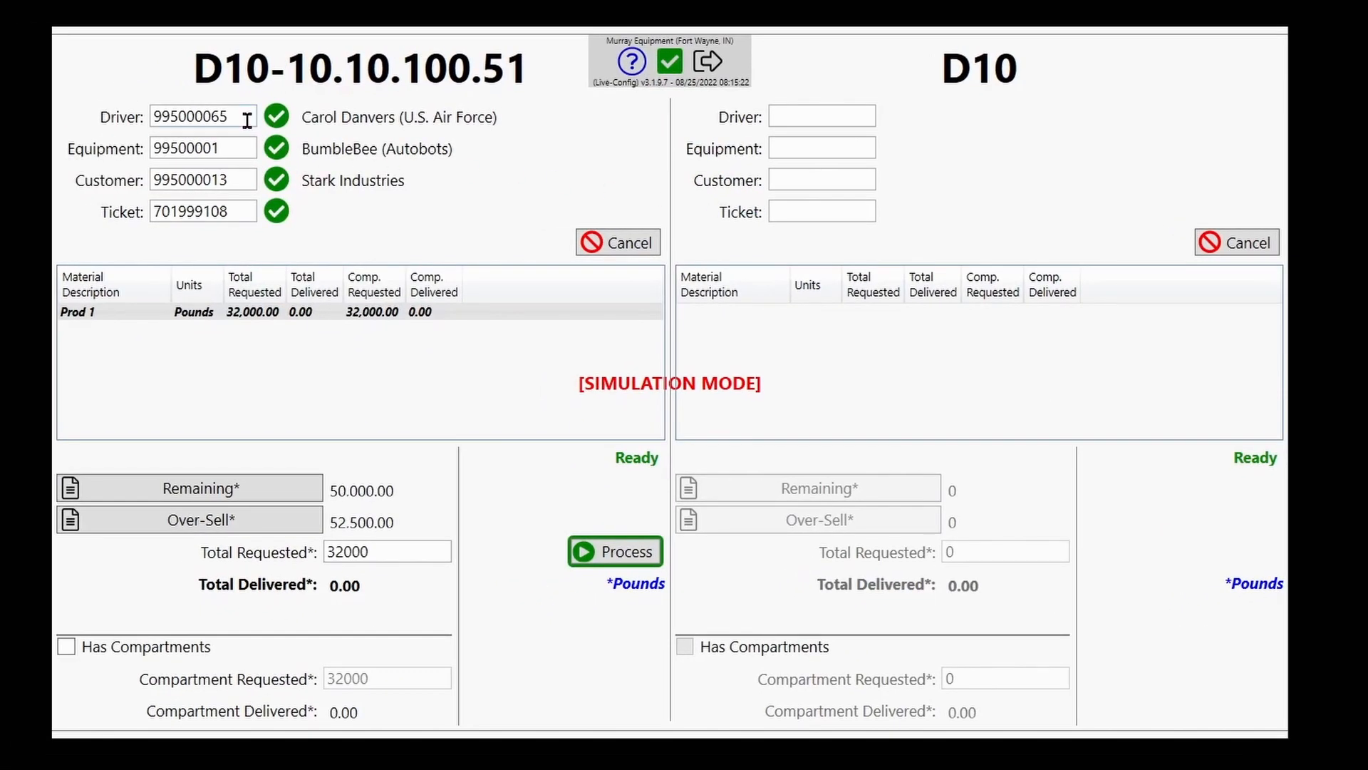
pyautogui.press('Tab')
pyautogui.press('Delete')
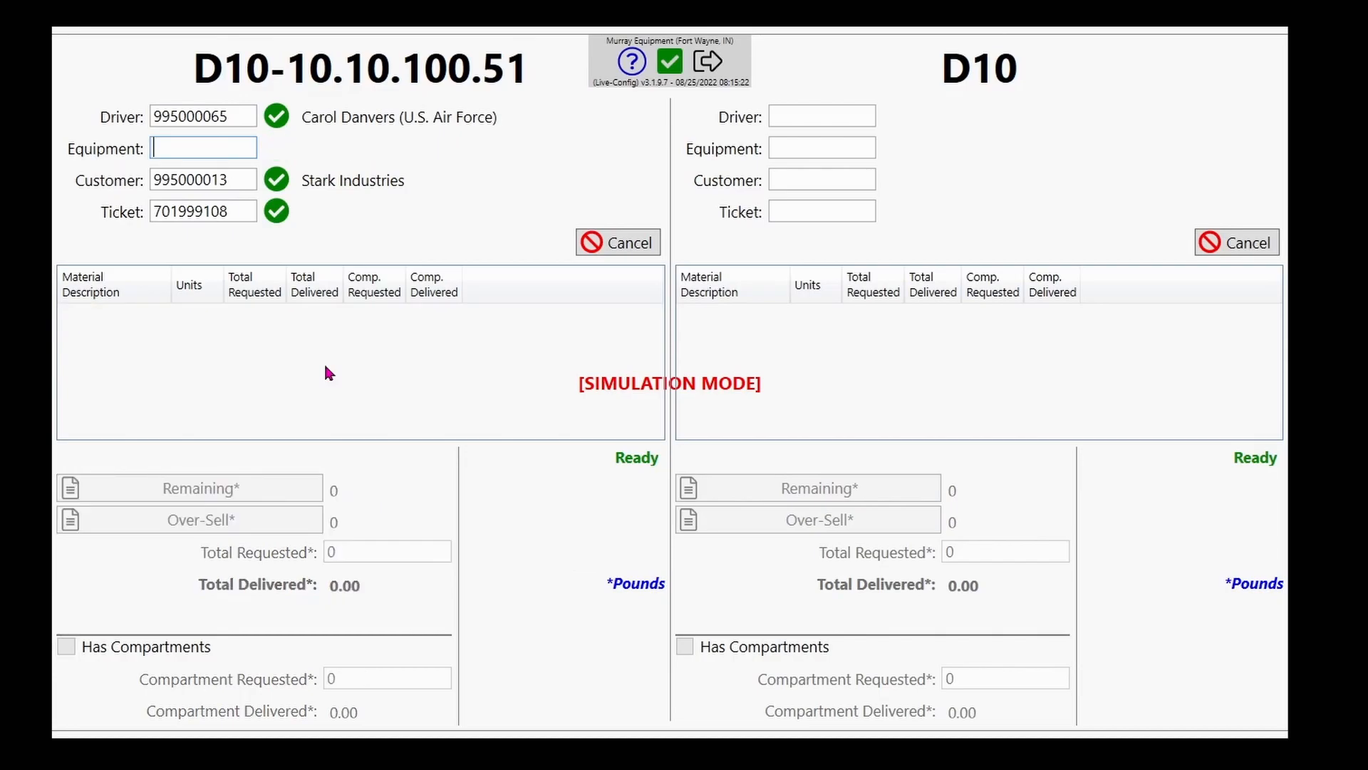
pyautogui.write('99500001')
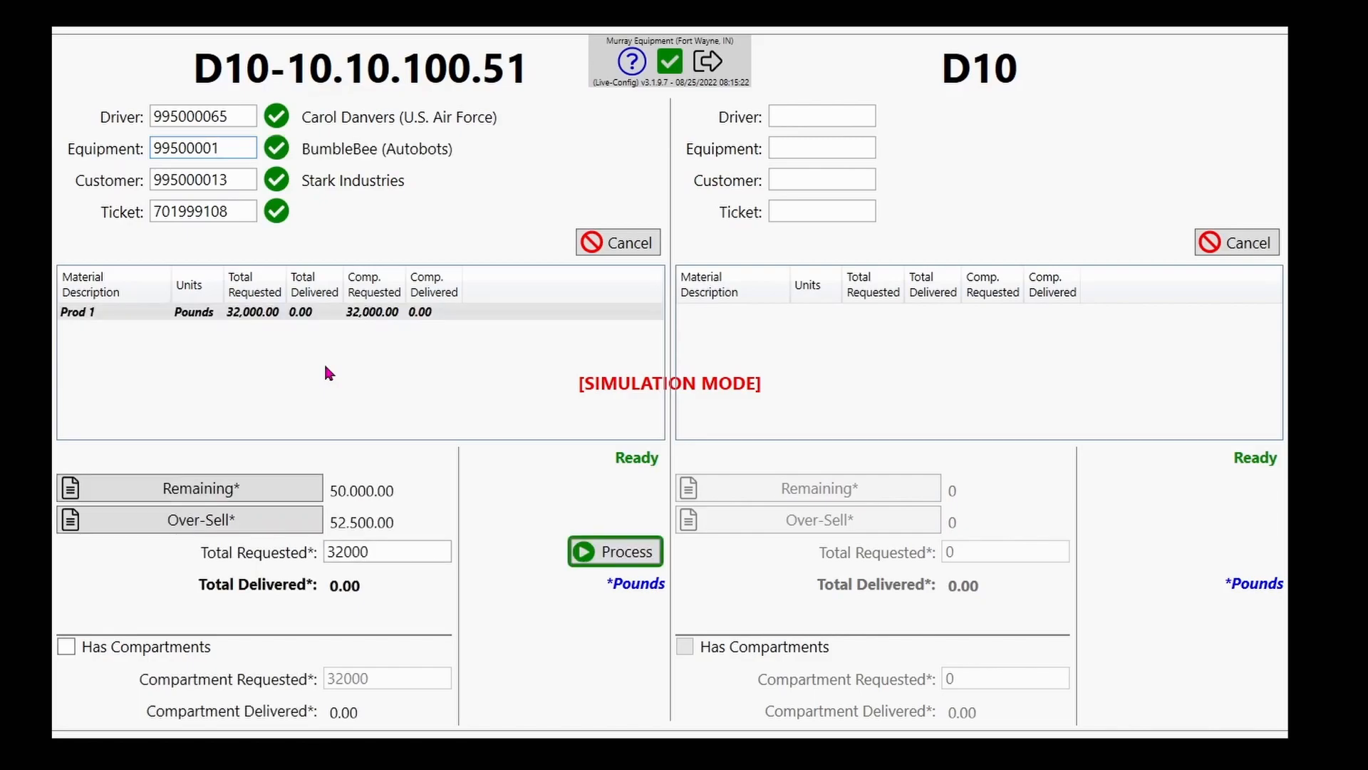
# Try equipment numbers 99500002, 99500005 and 99500004 before processing the left system's load with 99500001
pyautogui.press('BackSpace')
pyautogui.write('2')
pyautogui.press('BackSpace')
pyautogui.write('5')
pyautogui.press('BackSpace')
pyautogui.write('4')
pyautogui.press('BackSpace')
pyautogui.write('1')
pyautogui.click(628, 552)
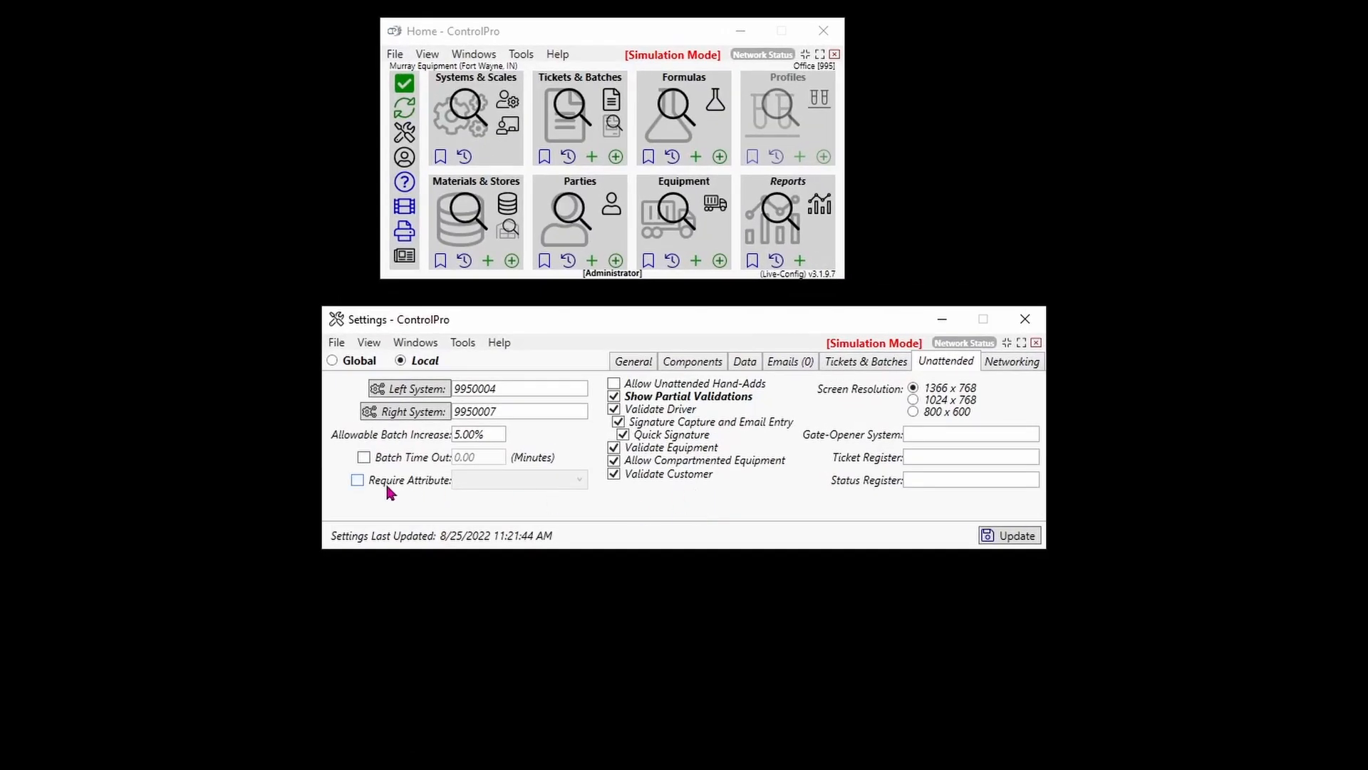
# Require the Farm Name attribute for unattended loads and update the settings
pyautogui.click(358, 481)
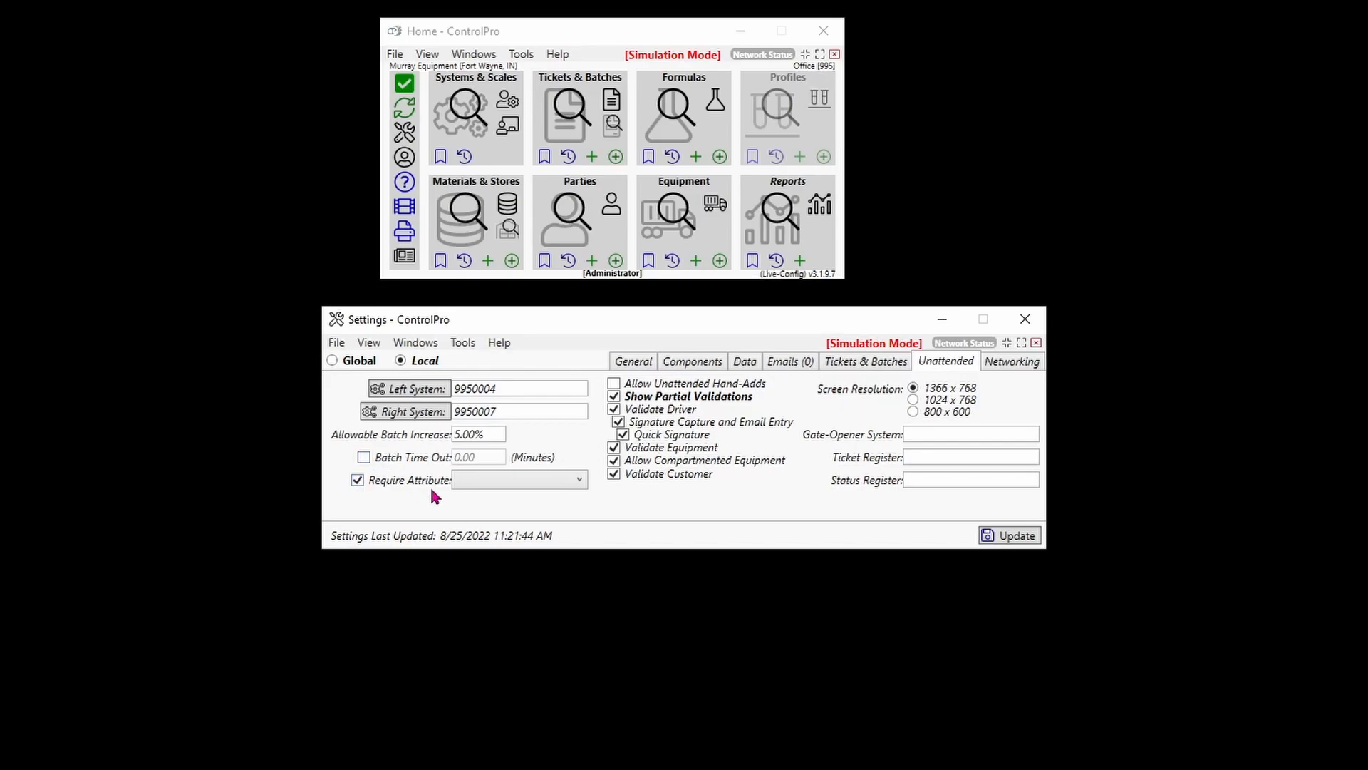
pyautogui.click(547, 487)
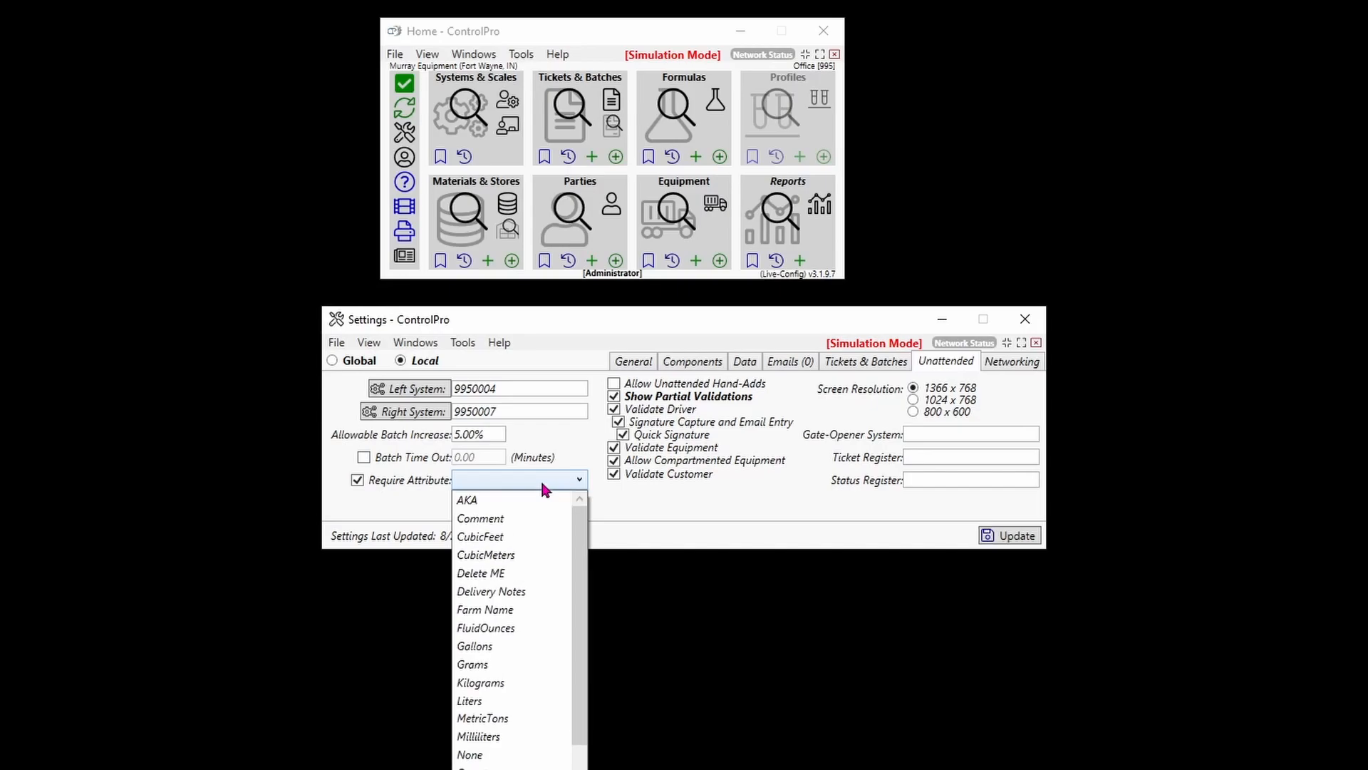
pyautogui.scroll(-2, 508, 613)
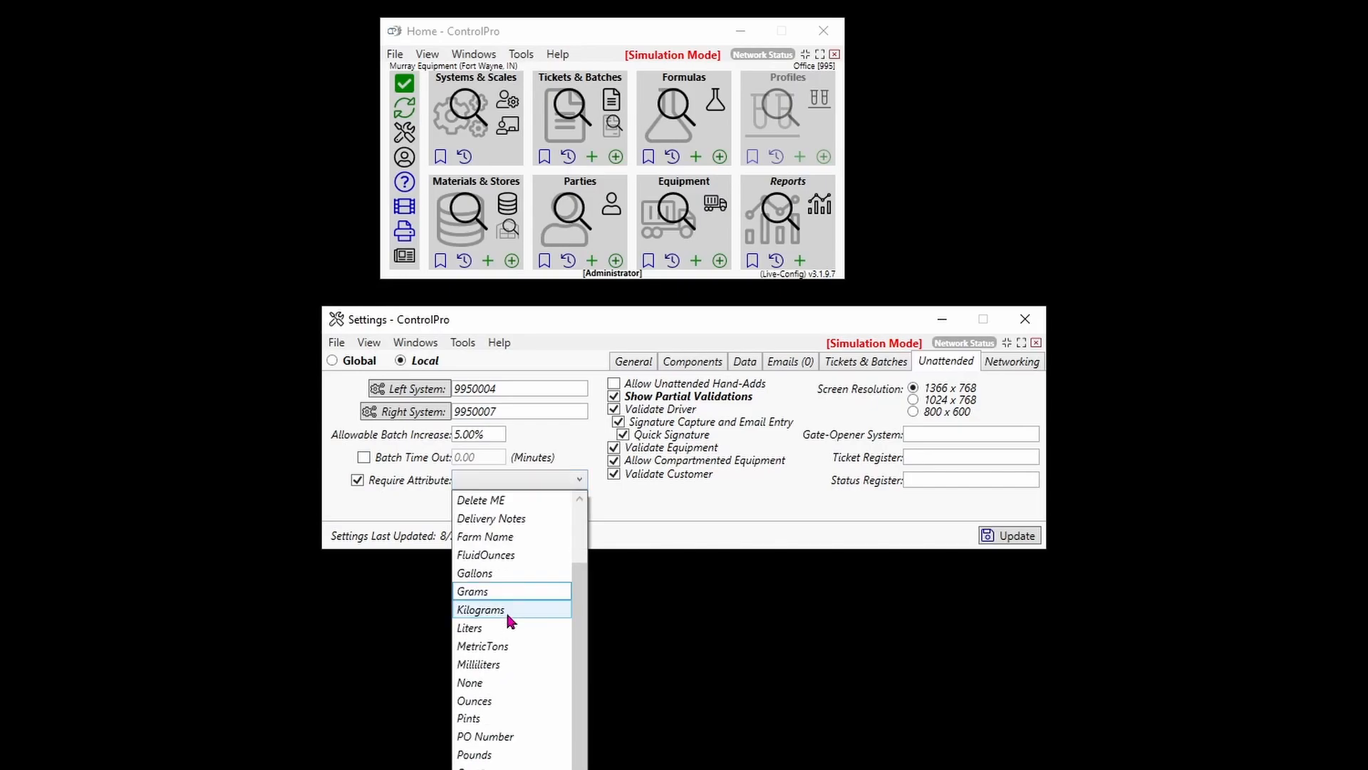
pyautogui.scroll(2, 499, 620)
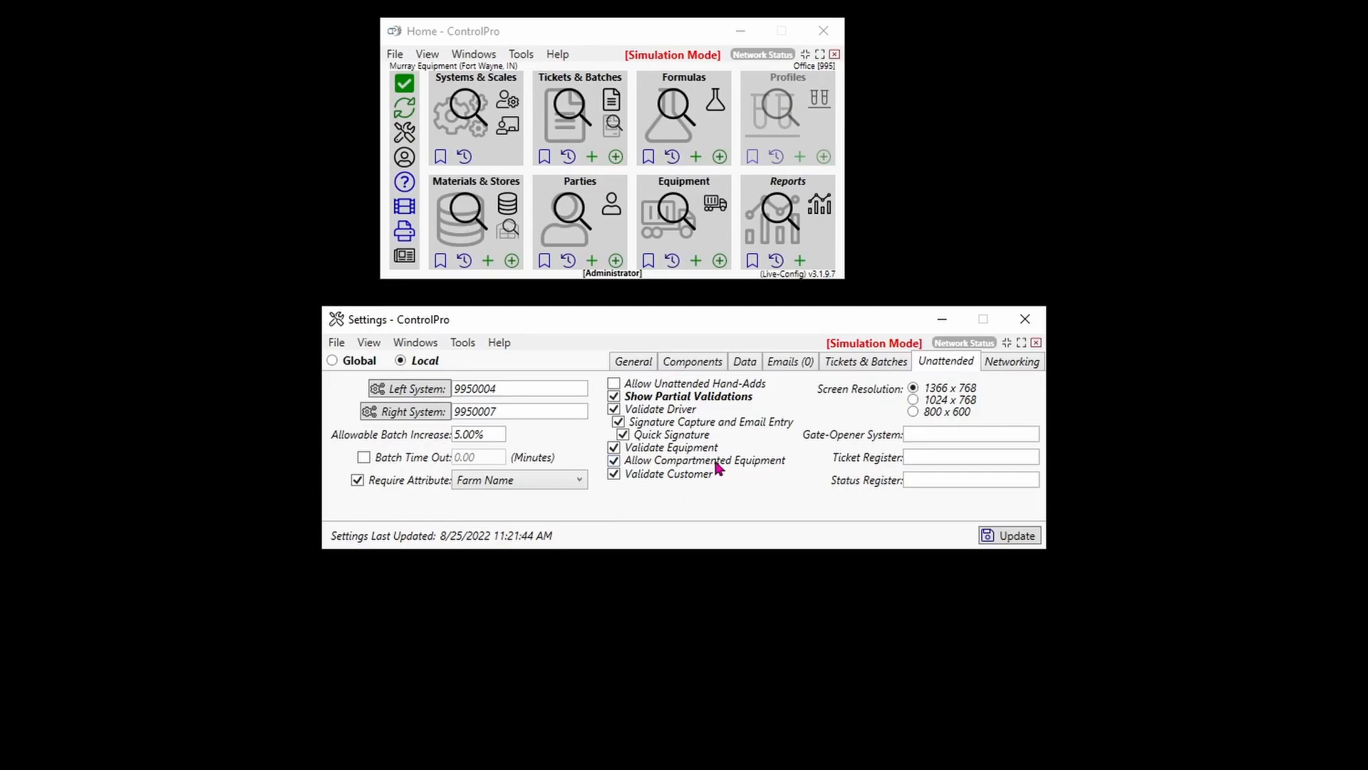
pyautogui.click(1023, 537)
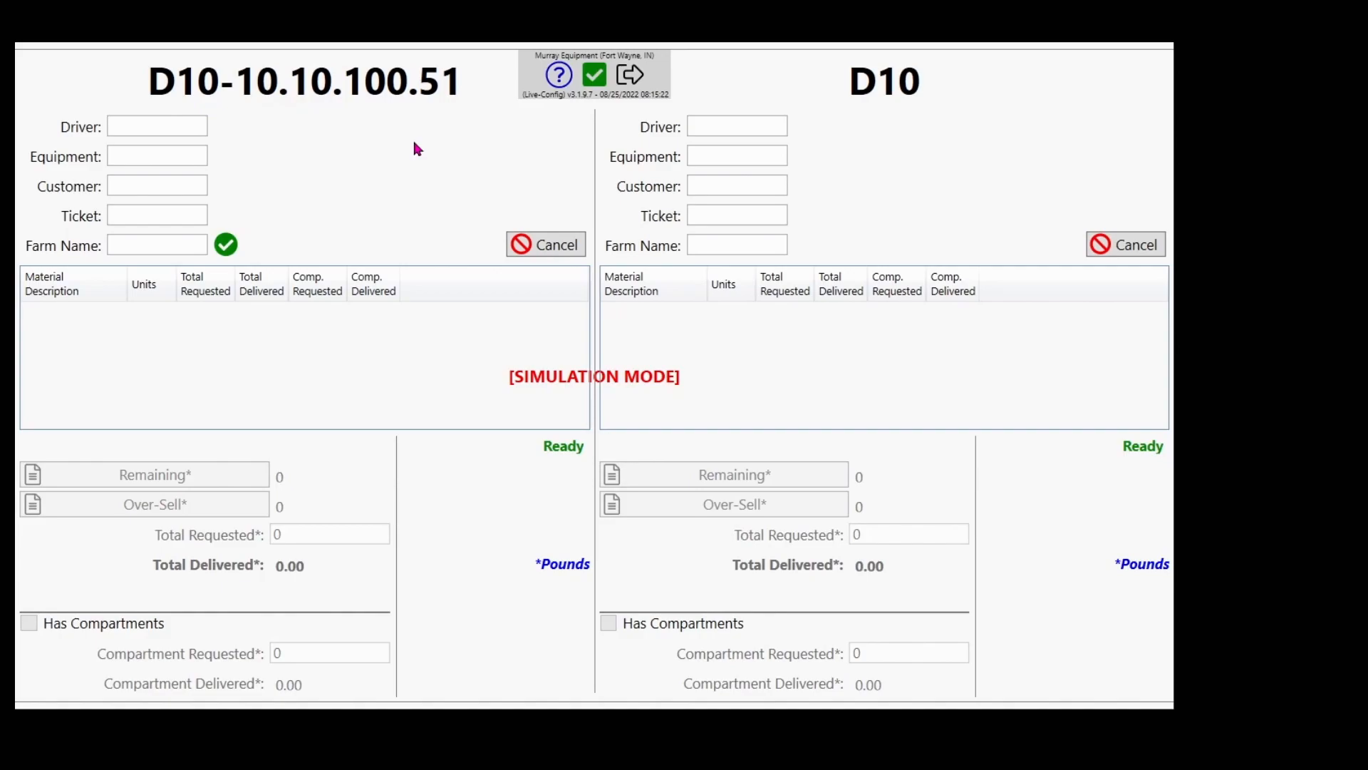
# Exit the unattended screen by entering the exit password
pyautogui.click(631, 74)
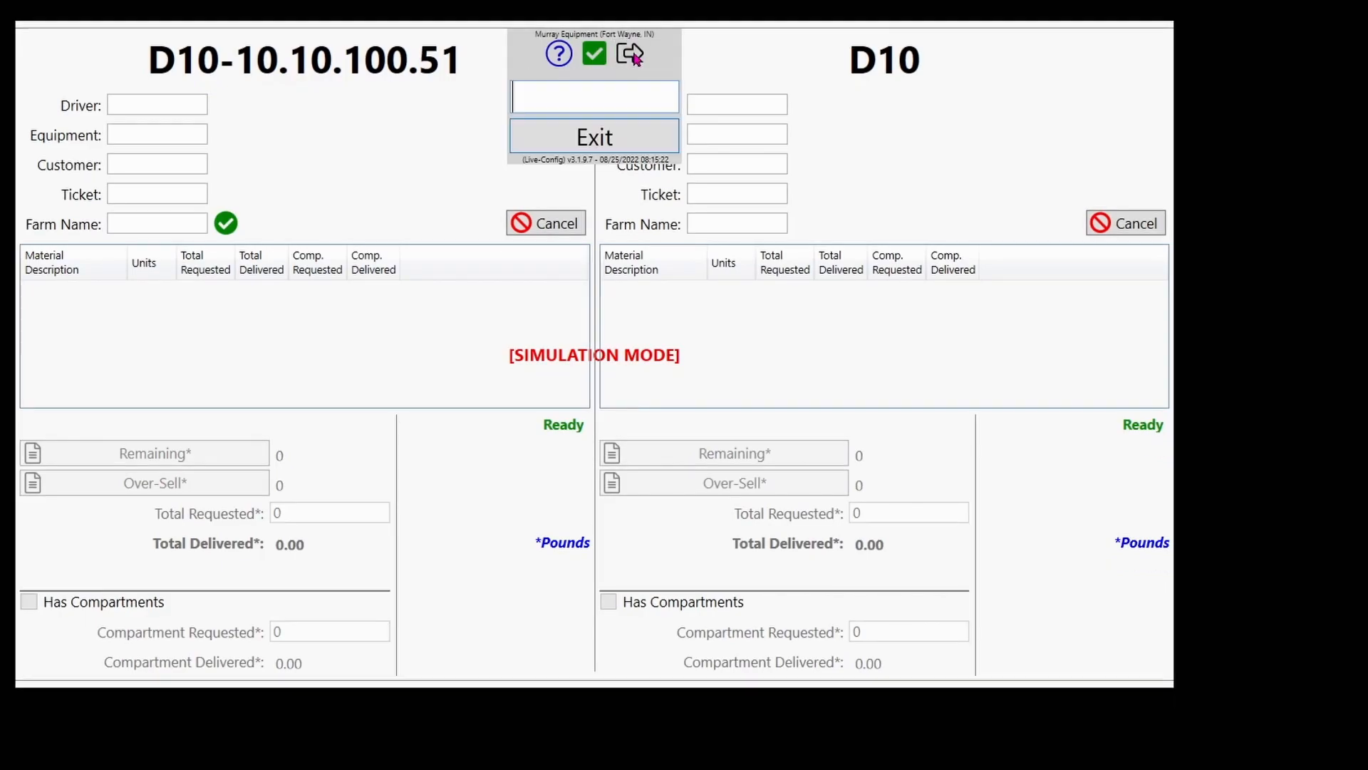
pyautogui.write('•••••')
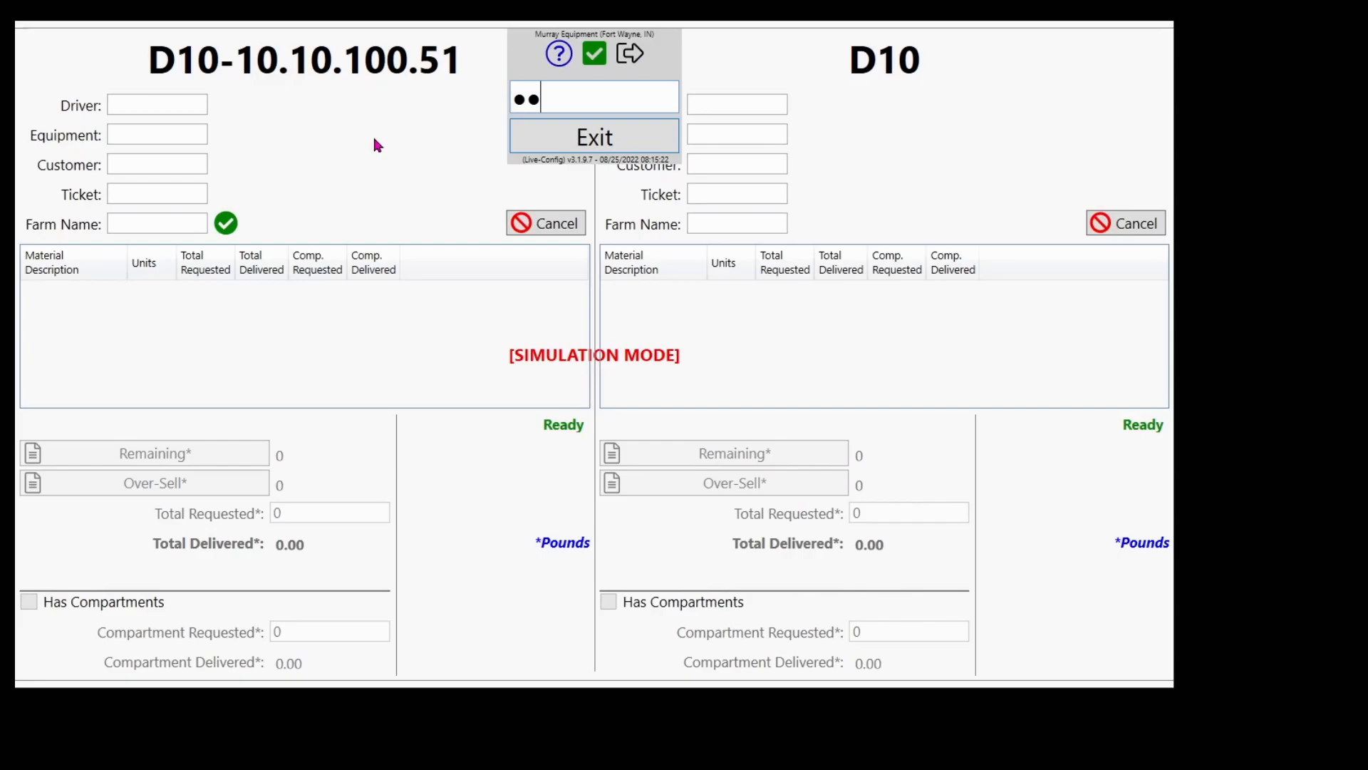
pyautogui.press('Return')
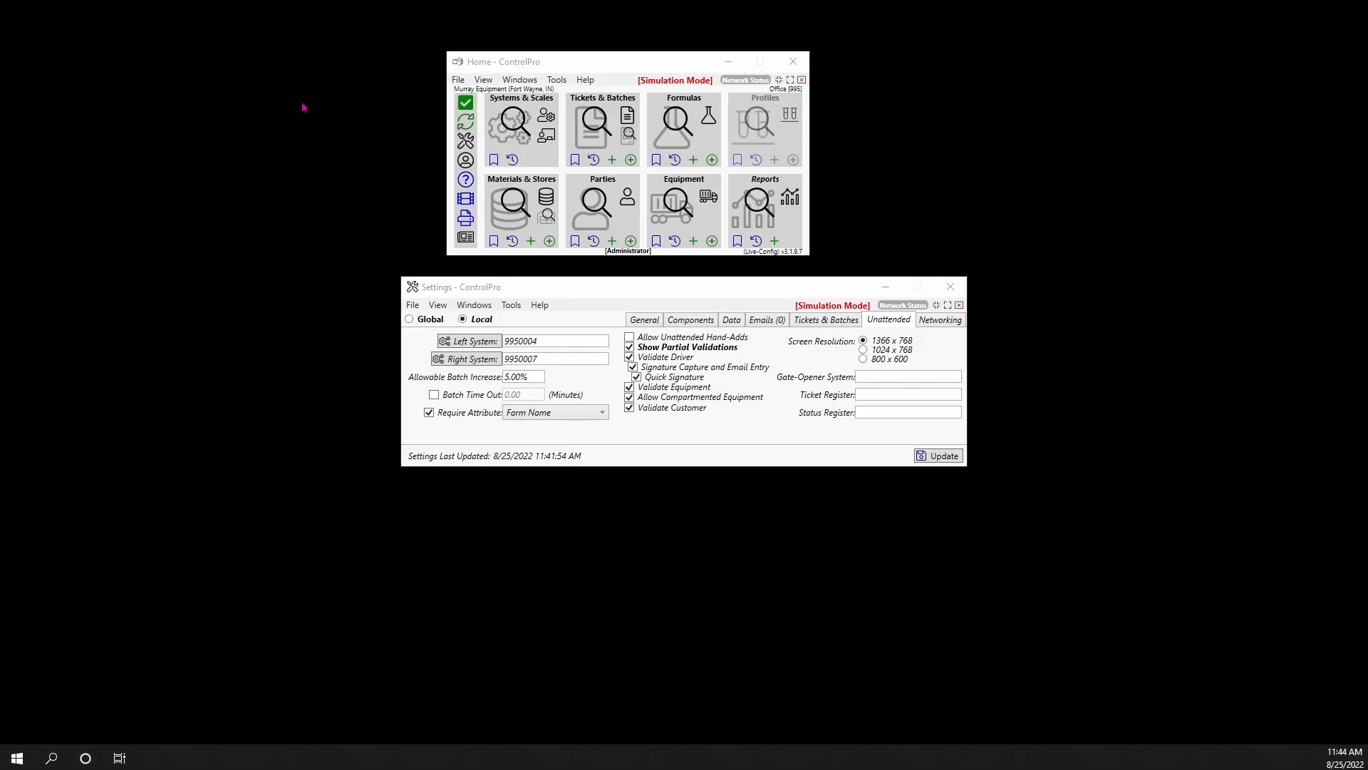